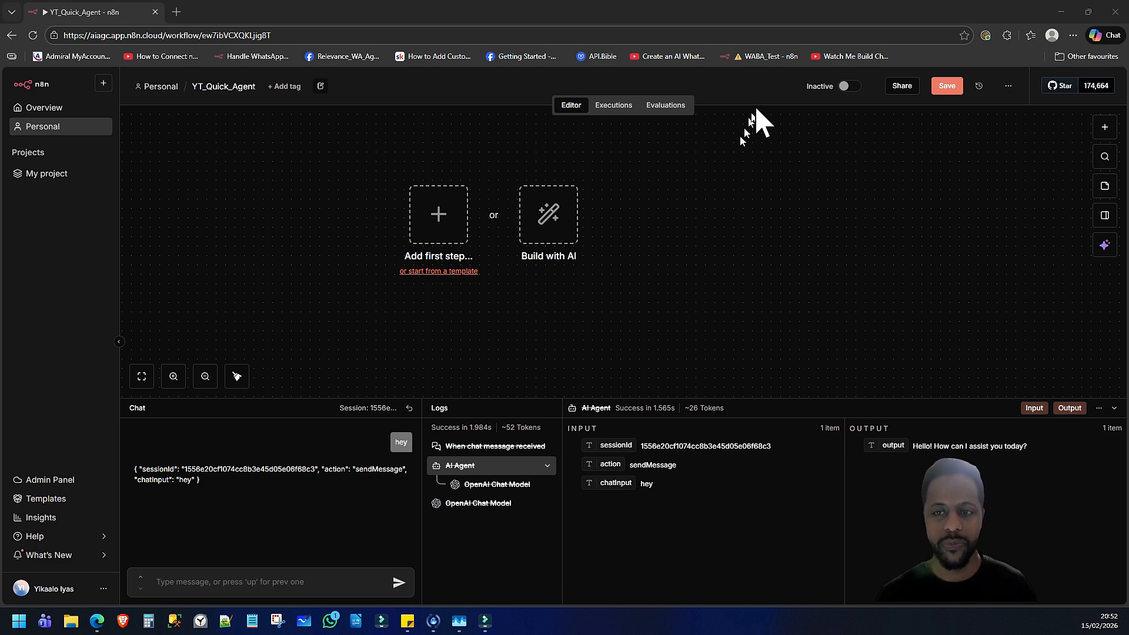
Add an "On chat message" trigger as the workflow's first step and move its node slightly down and left on the canvas
{"action": "left_click", "coordinate": [317, 208]}
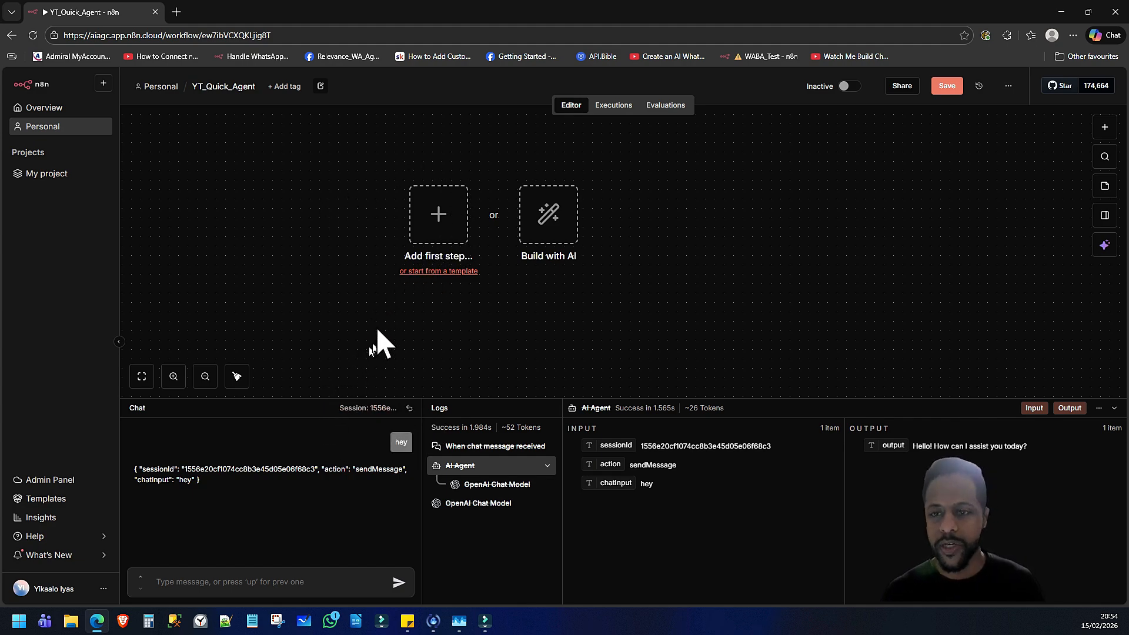
{"action": "left_click", "coordinate": [442, 232]}
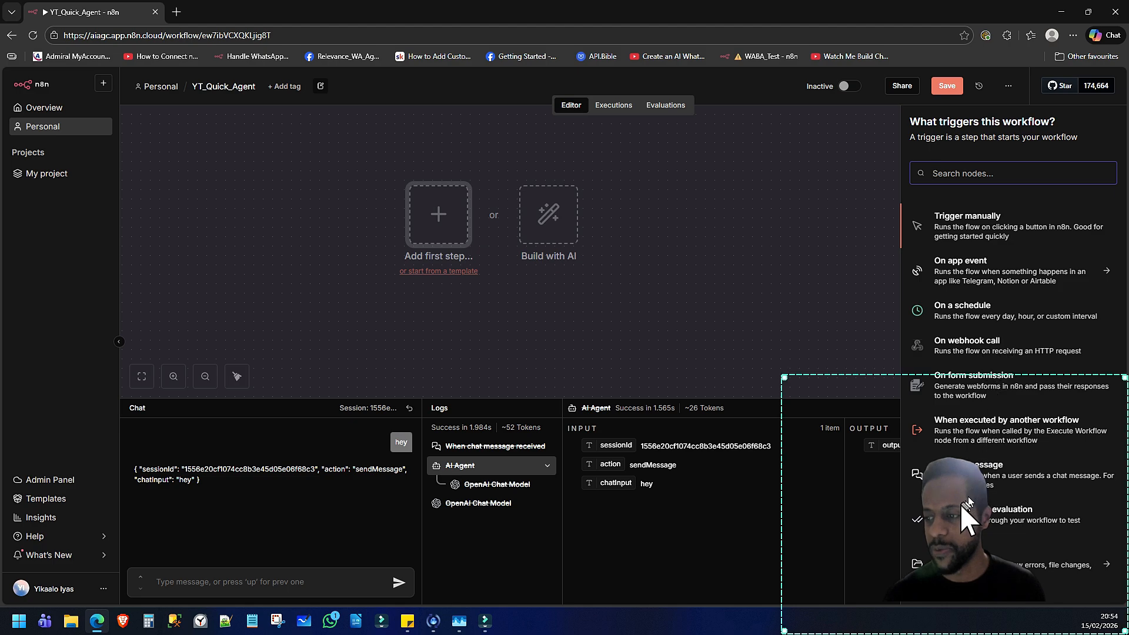
{"action": "left_click_drag", "start_coordinate": [961, 506], "coordinate": [727, 481]}
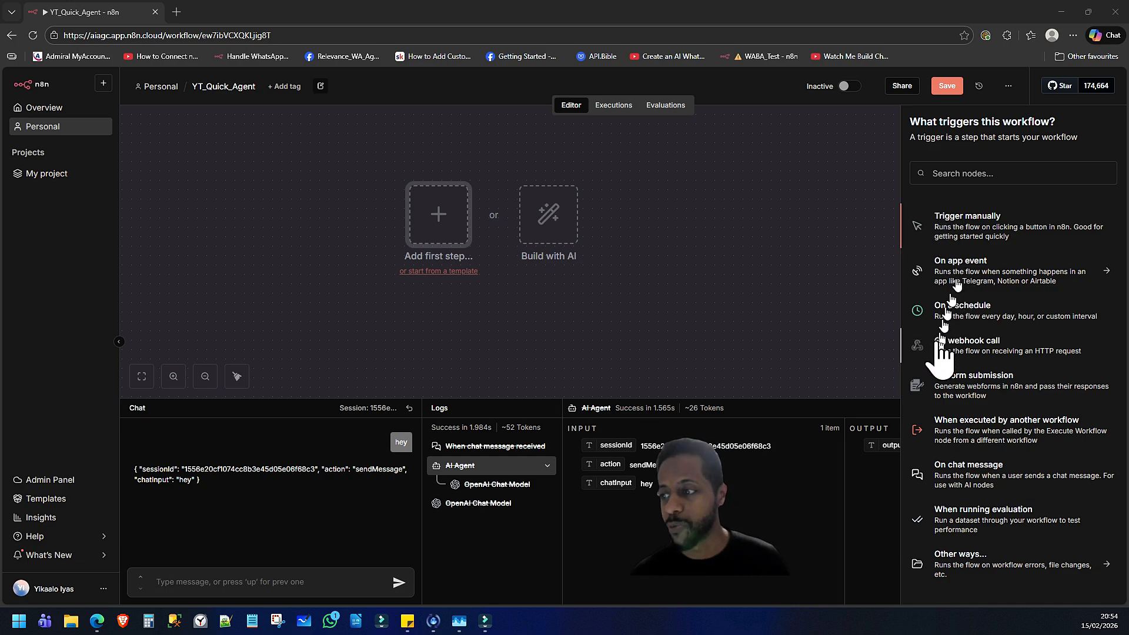
{"action": "left_click", "coordinate": [974, 470]}
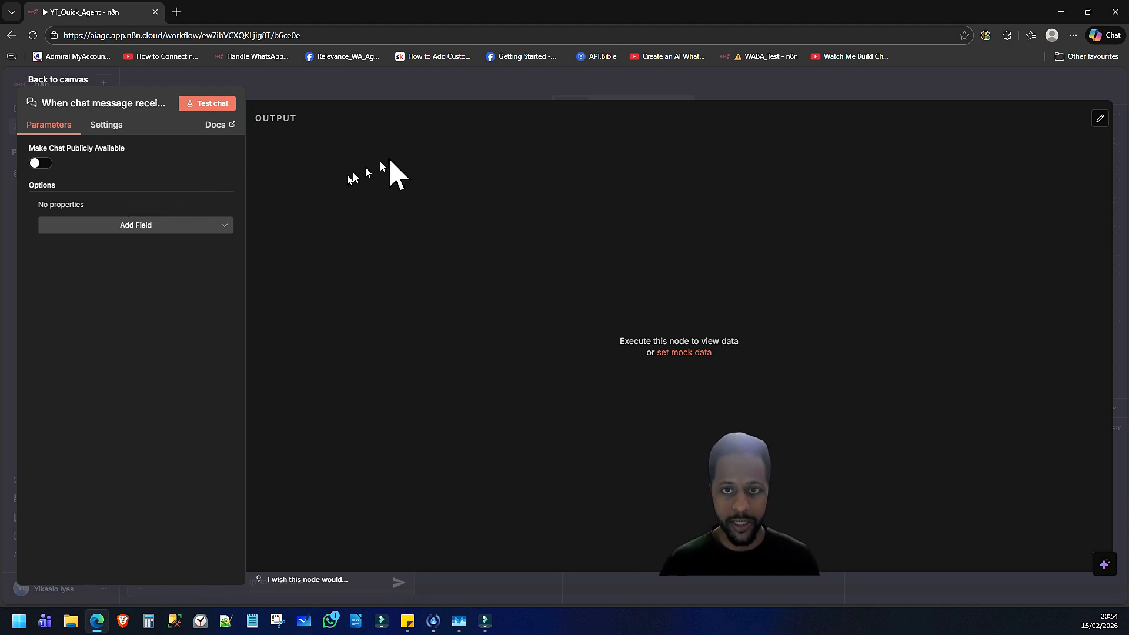
{"action": "left_click", "coordinate": [80, 84]}
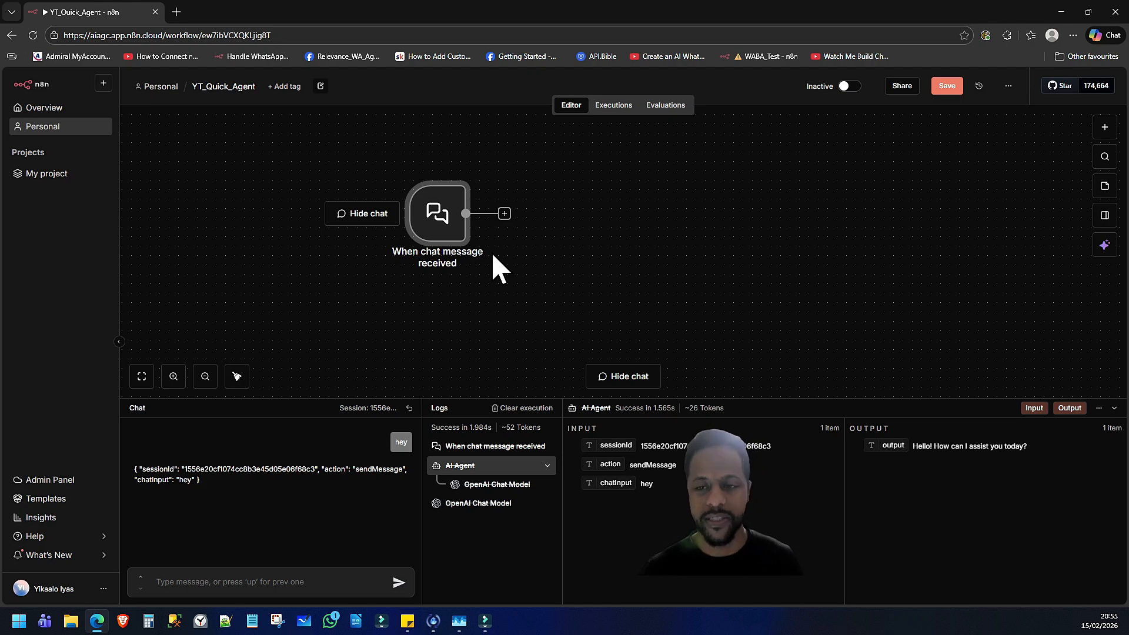
{"action": "left_click", "coordinate": [447, 222]}
{"action": "left_click_drag", "start_coordinate": [446, 221], "coordinate": [383, 252]}
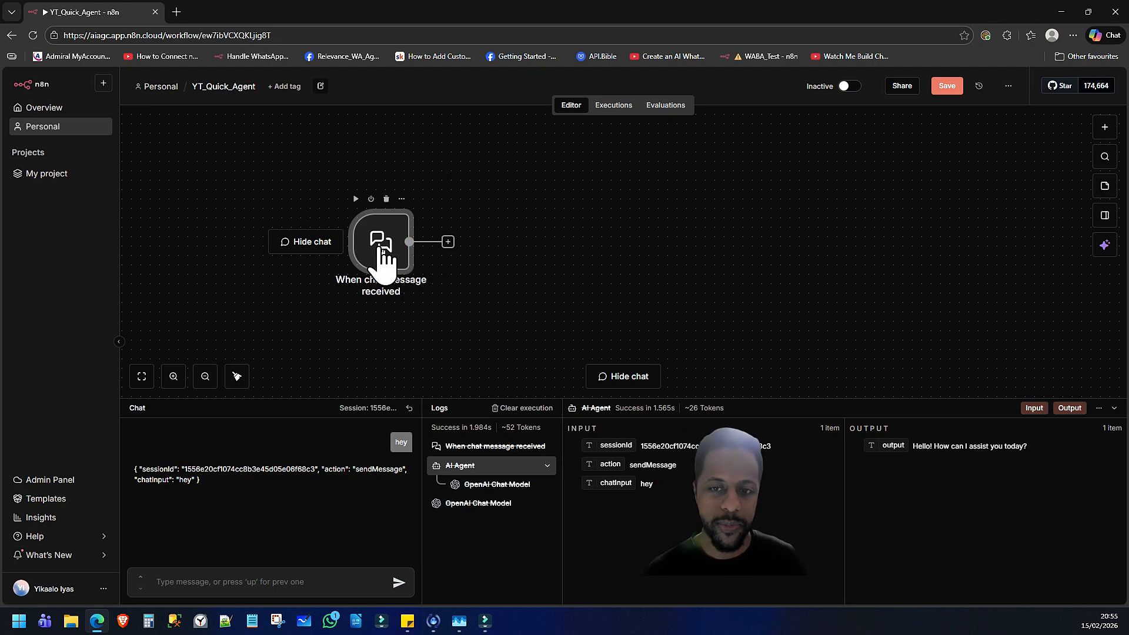
Test the chat trigger by sending the message "hey" in the workflow's chat
{"action": "left_click", "coordinate": [215, 578]}
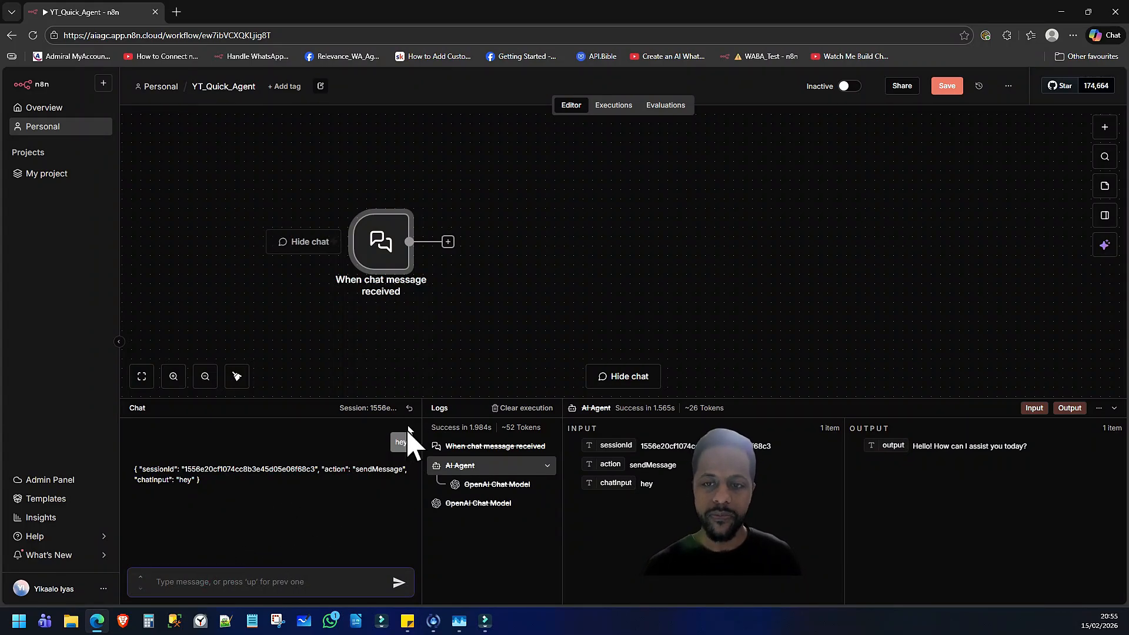
{"action": "type", "text": "hey"}
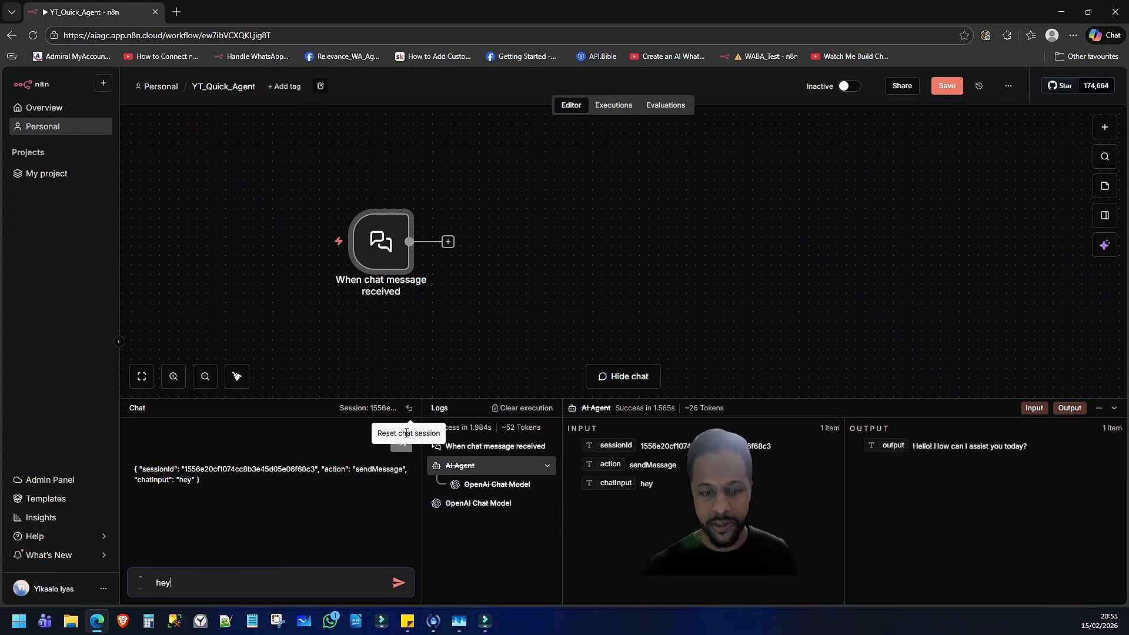
{"action": "key", "text": "Return"}
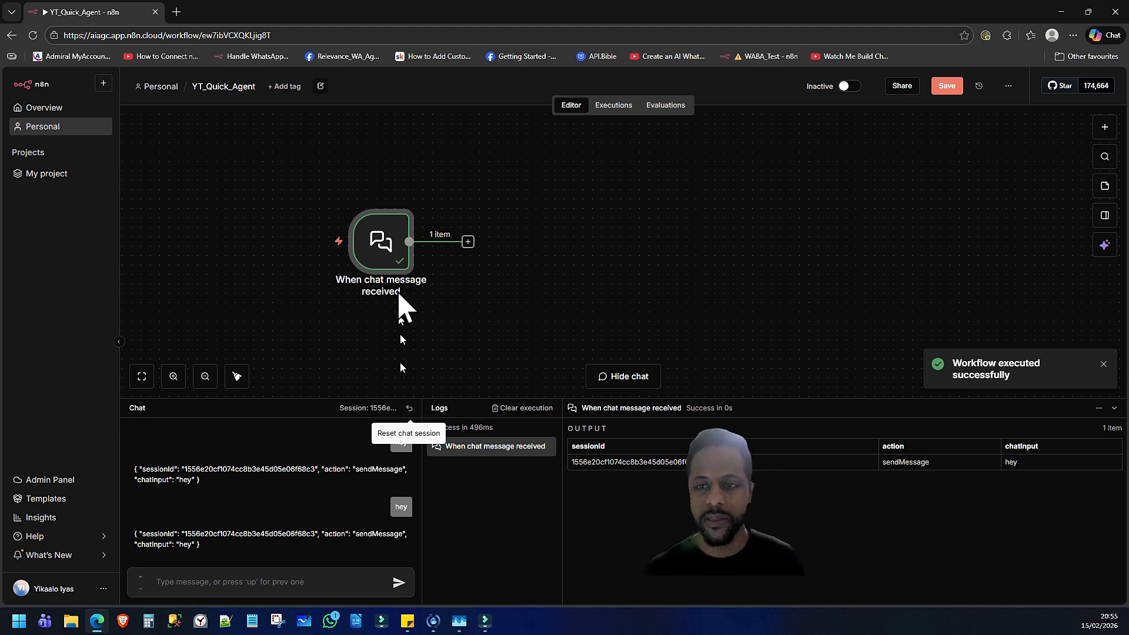
{"action": "mouse_move", "coordinate": [404, 306]}
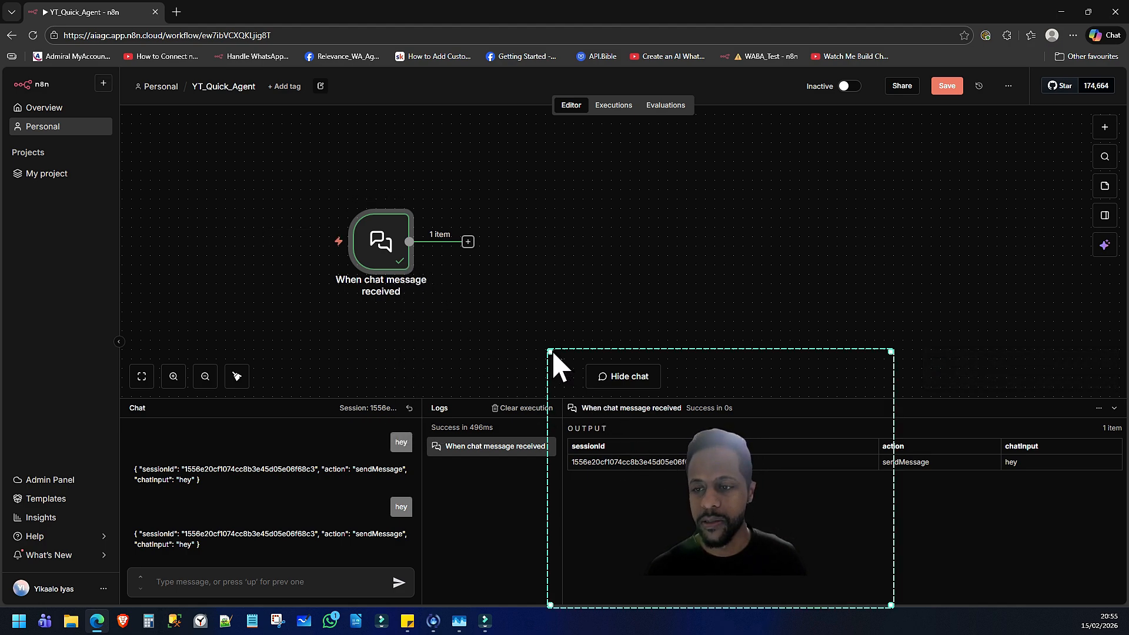
{"action": "left_click_drag", "start_coordinate": [550, 351], "coordinate": [619, 404]}
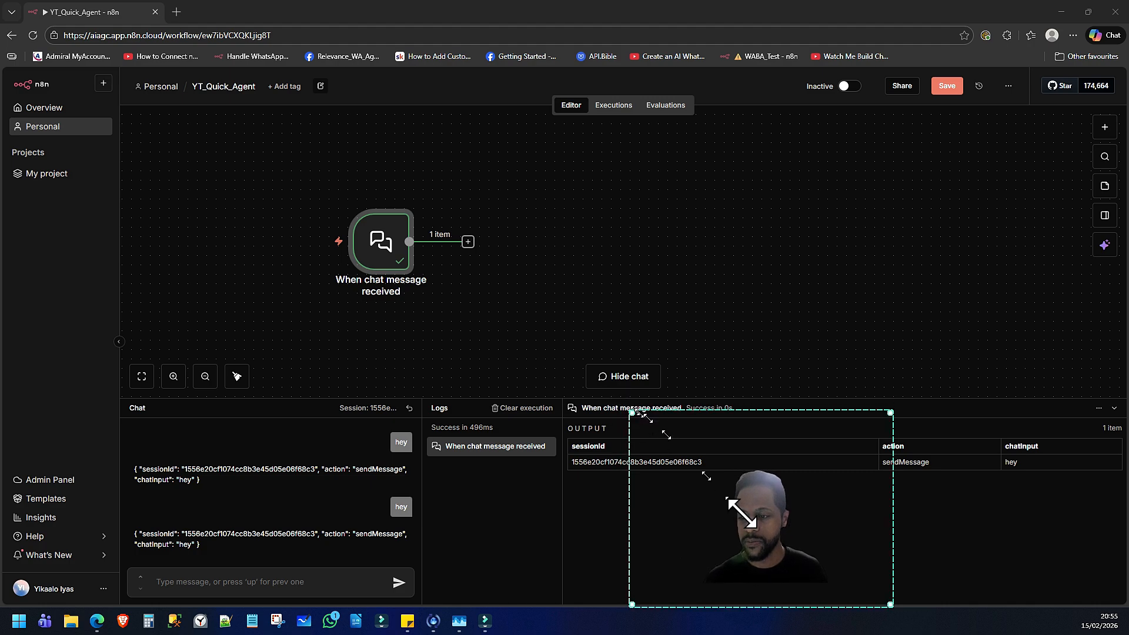
{"action": "left_click_drag", "start_coordinate": [751, 530], "coordinate": [1069, 549]}
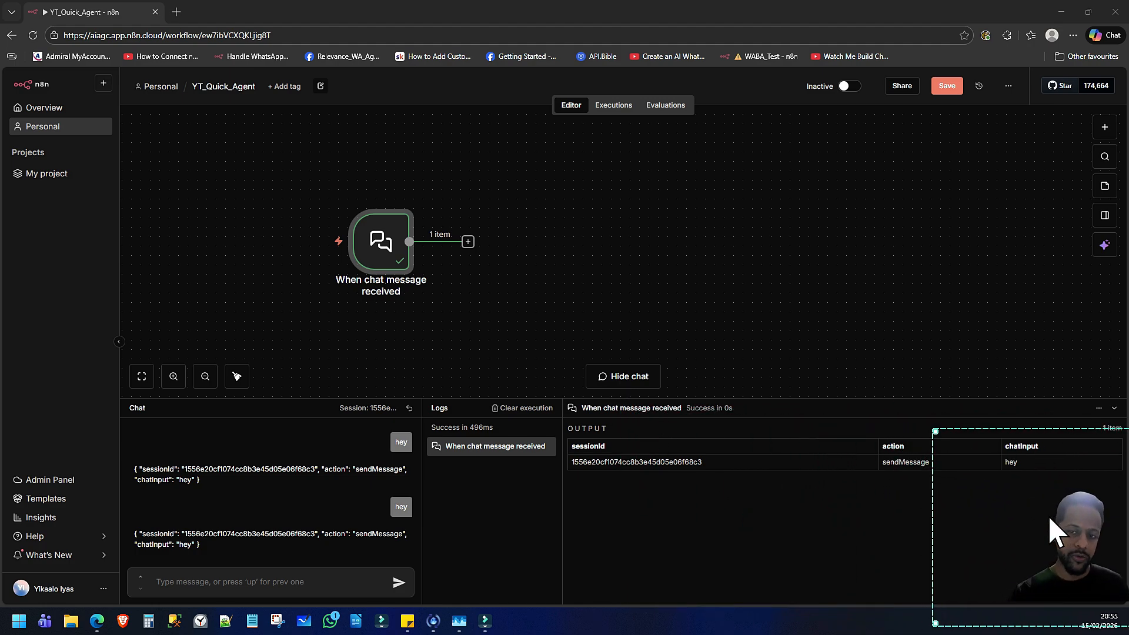
{"action": "mouse_move", "coordinate": [380, 291]}
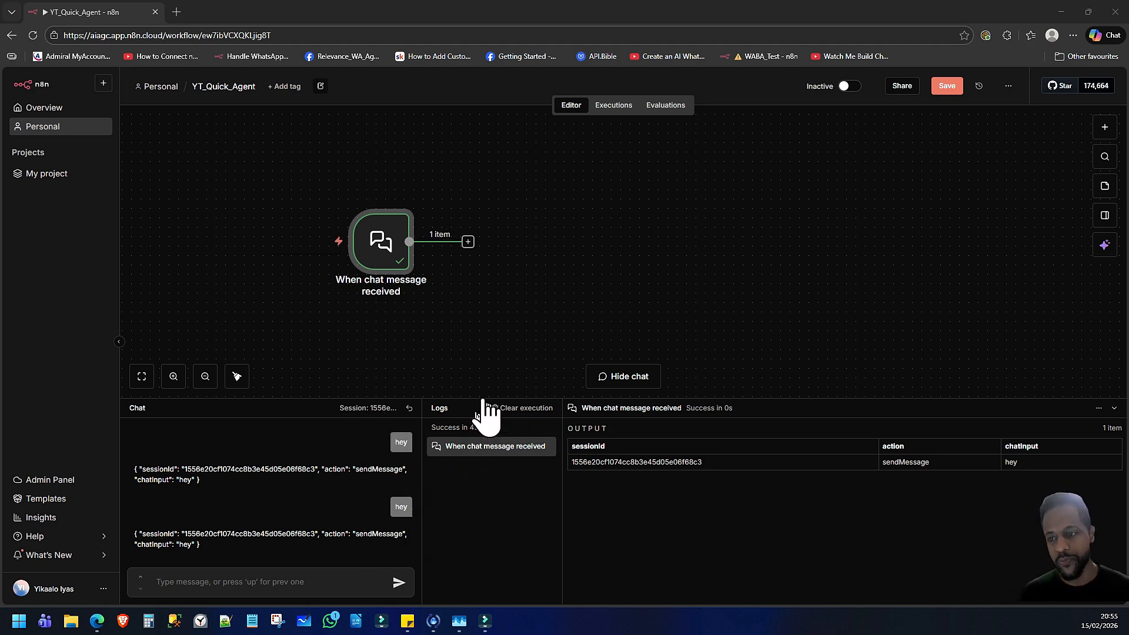
Add an AI Agent node connected to the output of the chat message trigger
{"action": "left_click", "coordinate": [469, 241]}
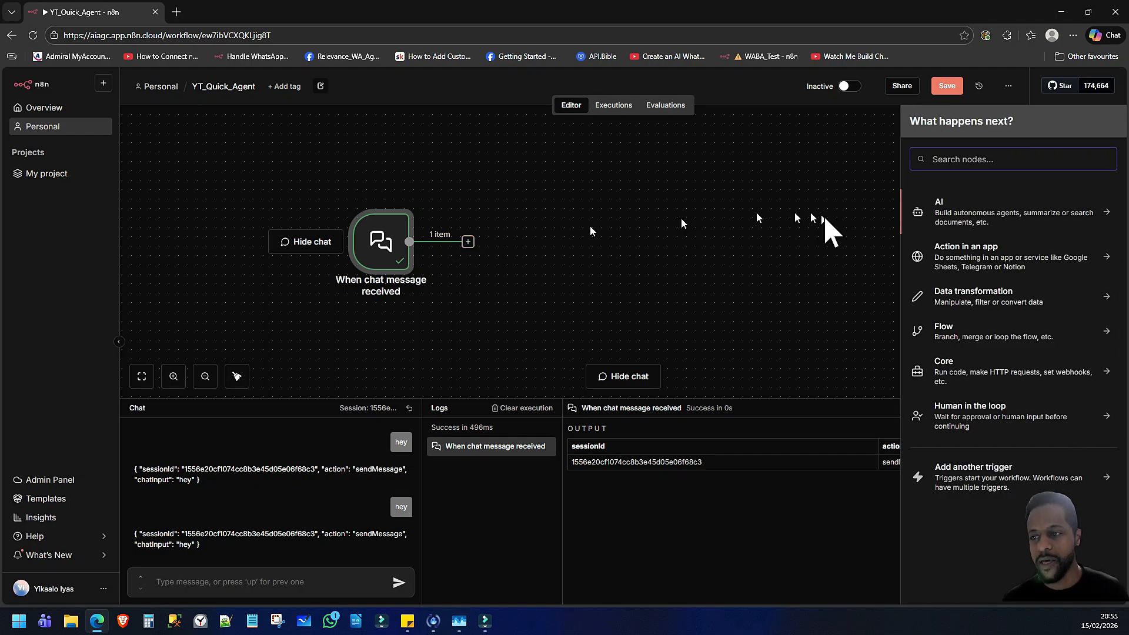
{"action": "left_click", "coordinate": [966, 213]}
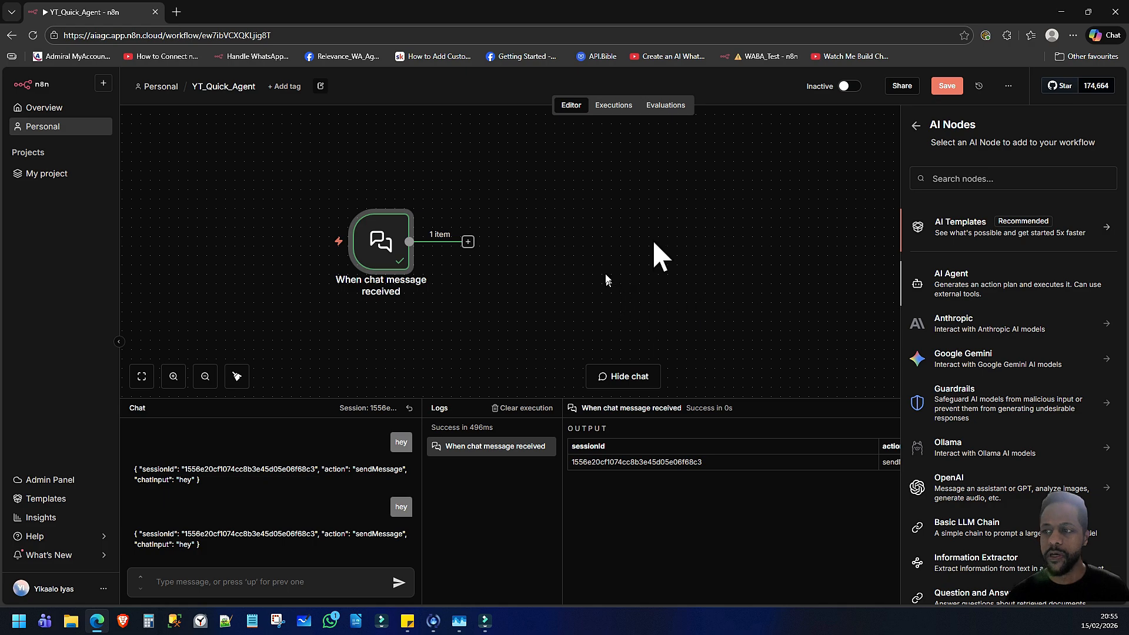
{"action": "key", "text": "Return"}
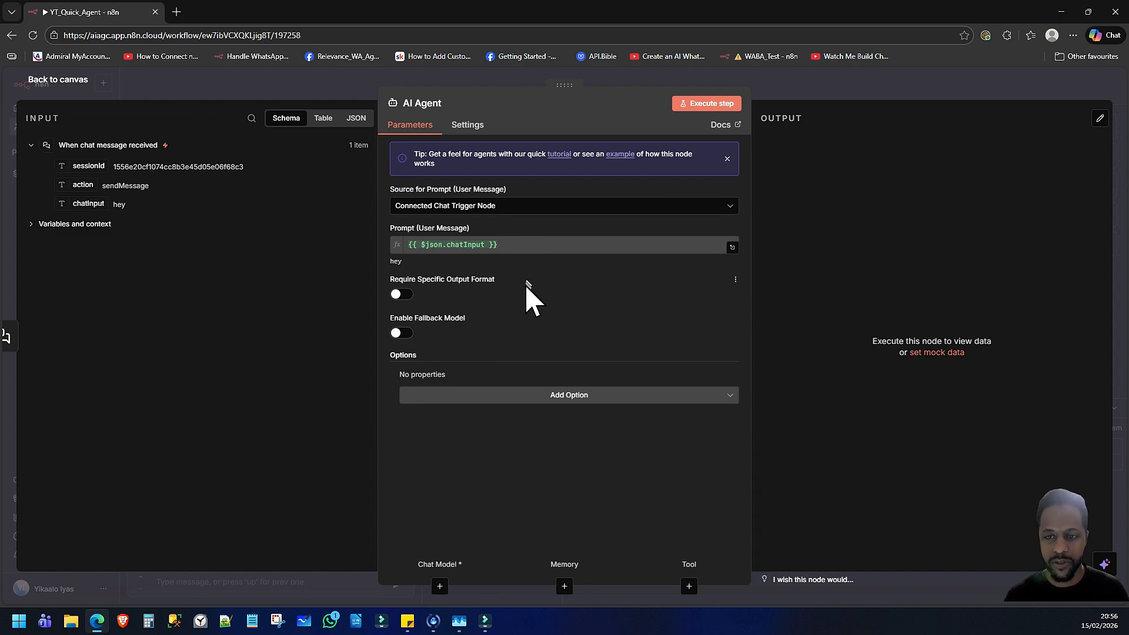
Add a System Message option to the AI Agent reading "You are a helpful assistant to a solopreneur and small business owner", and return to the canvas
{"action": "left_click", "coordinate": [476, 394]}
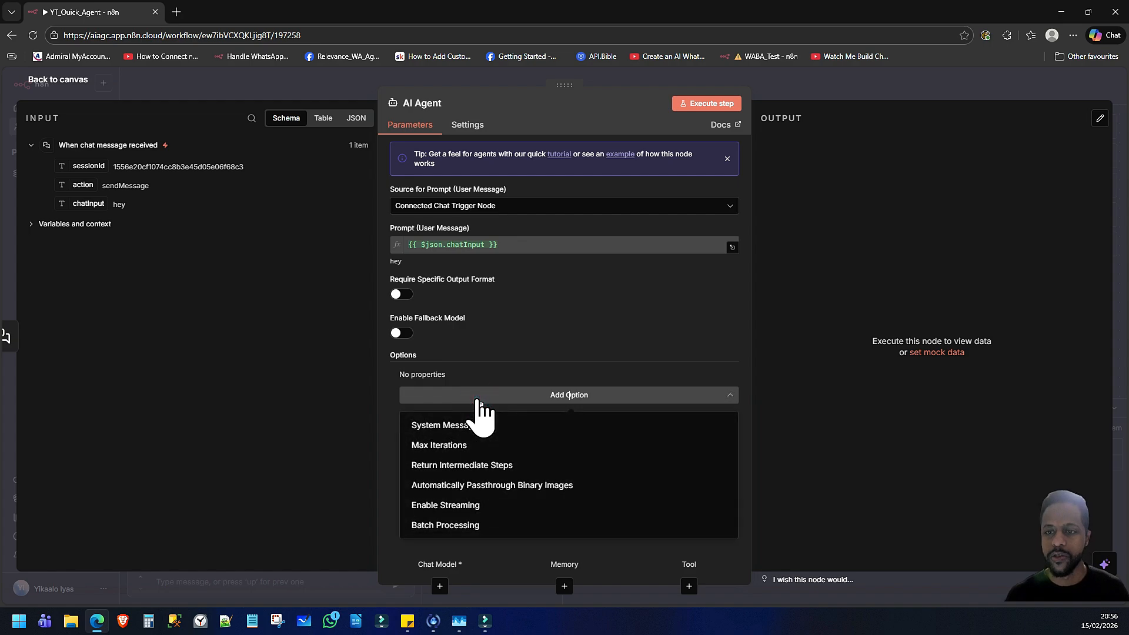
{"action": "left_click", "coordinate": [471, 425]}
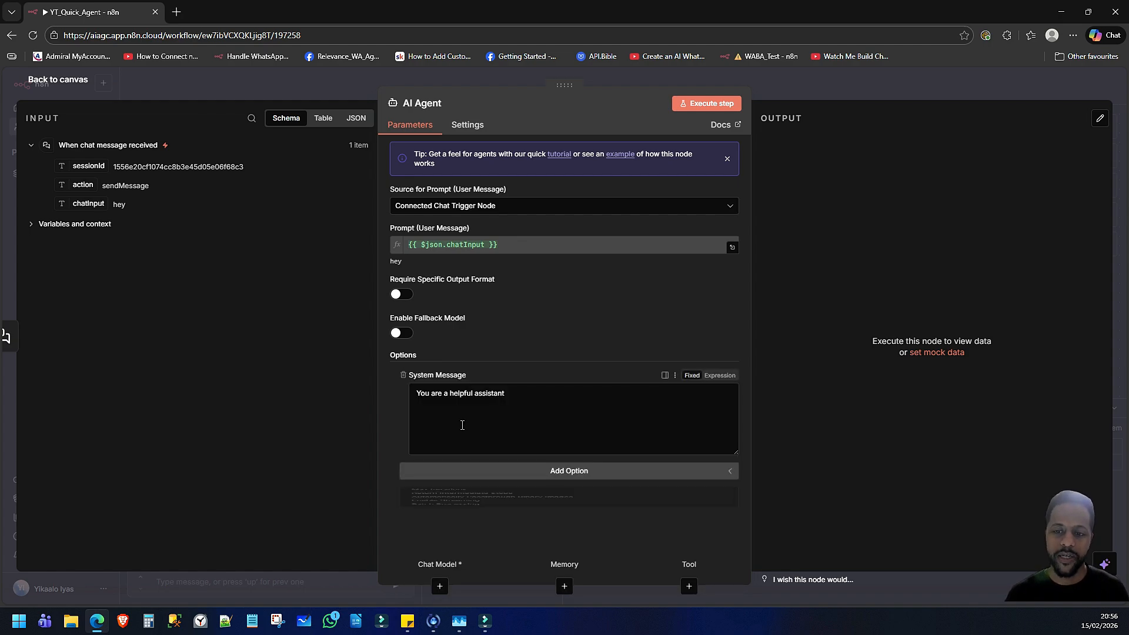
{"action": "left_click", "coordinate": [522, 402]}
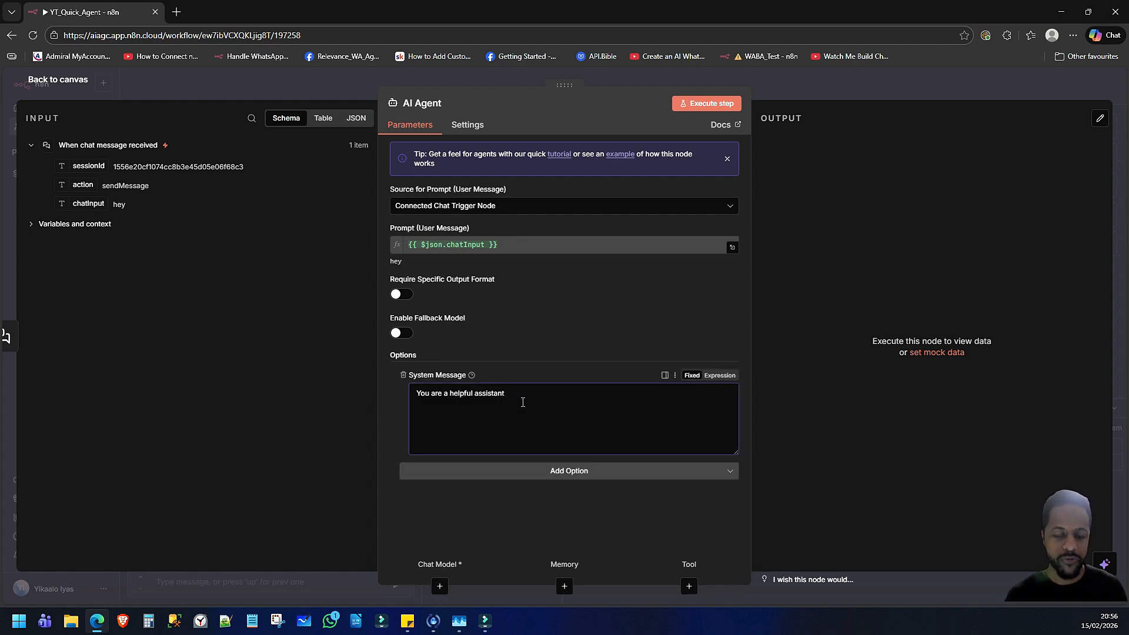
{"action": "type", "text": "to a"}
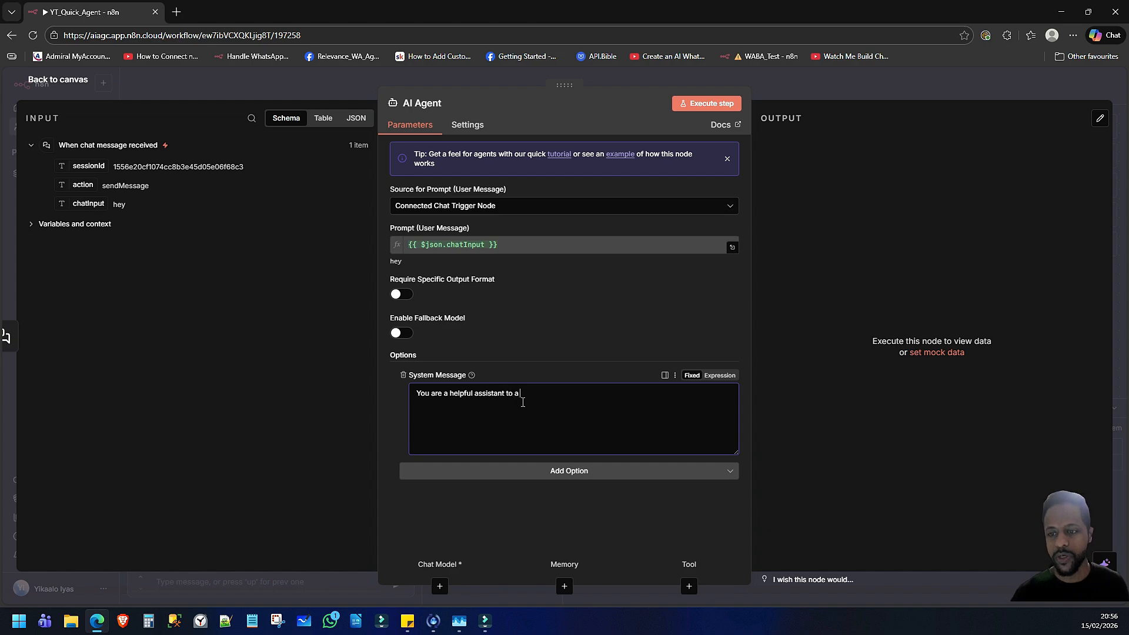
{"action": "type", "text": " solopreneur "}
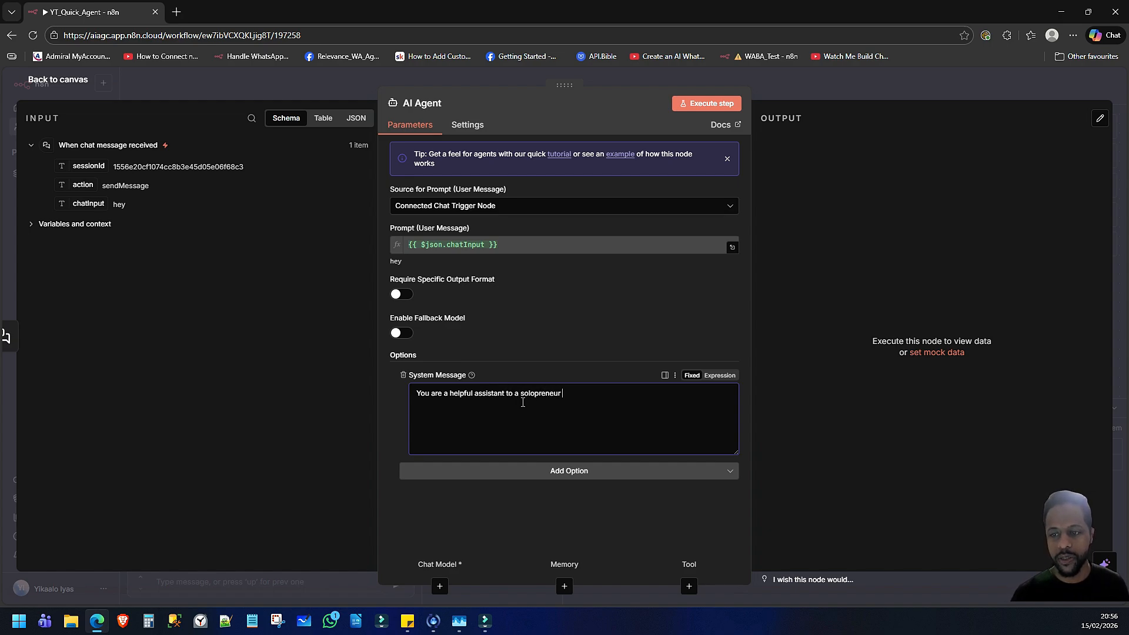
{"action": "type", "text": "and s"}
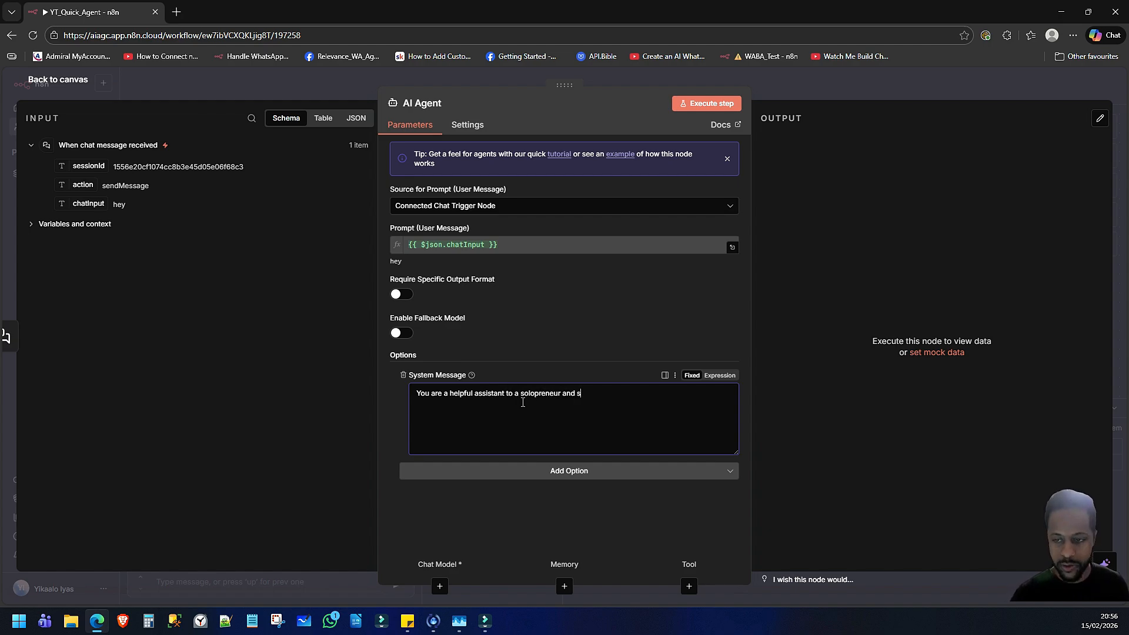
{"action": "type", "text": "mall business"}
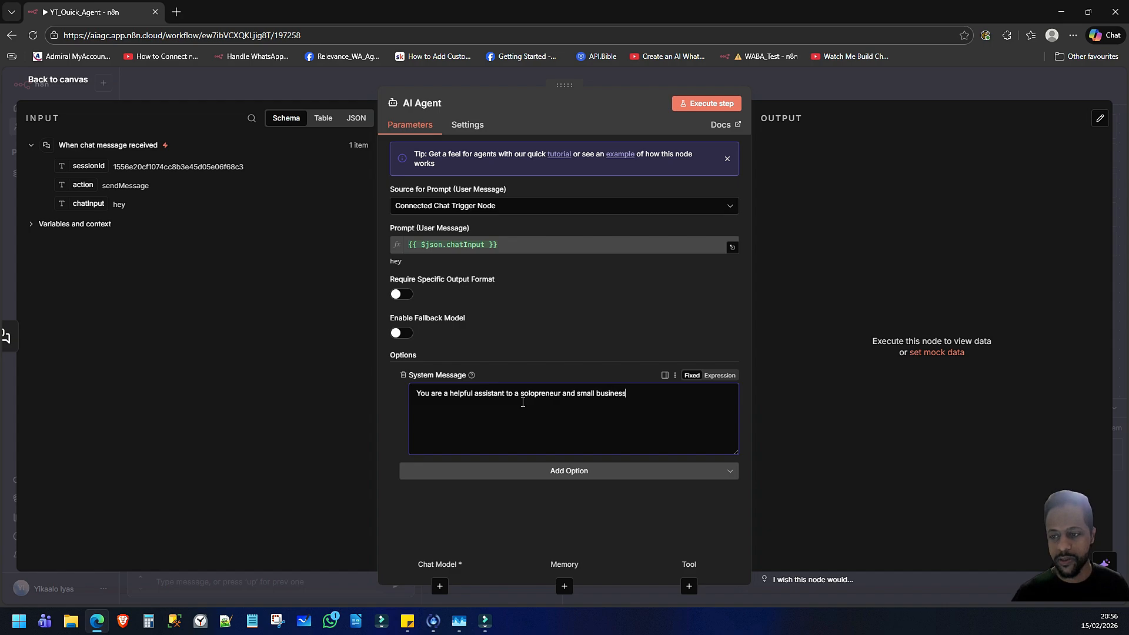
{"action": "type", "text": " owner"}
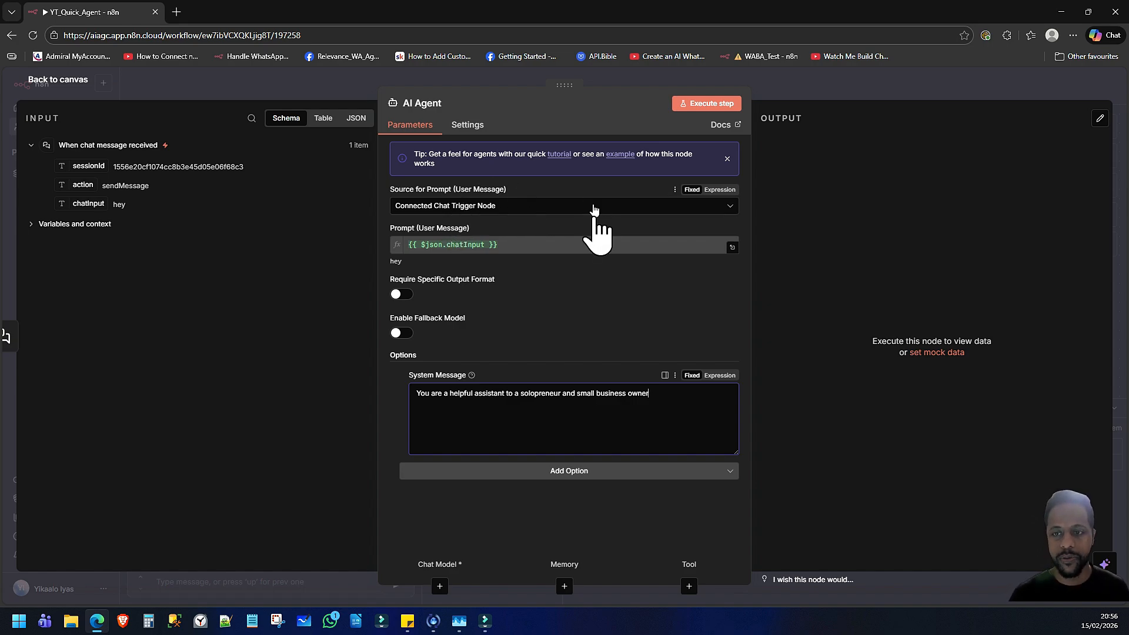
{"action": "left_click", "coordinate": [64, 81]}
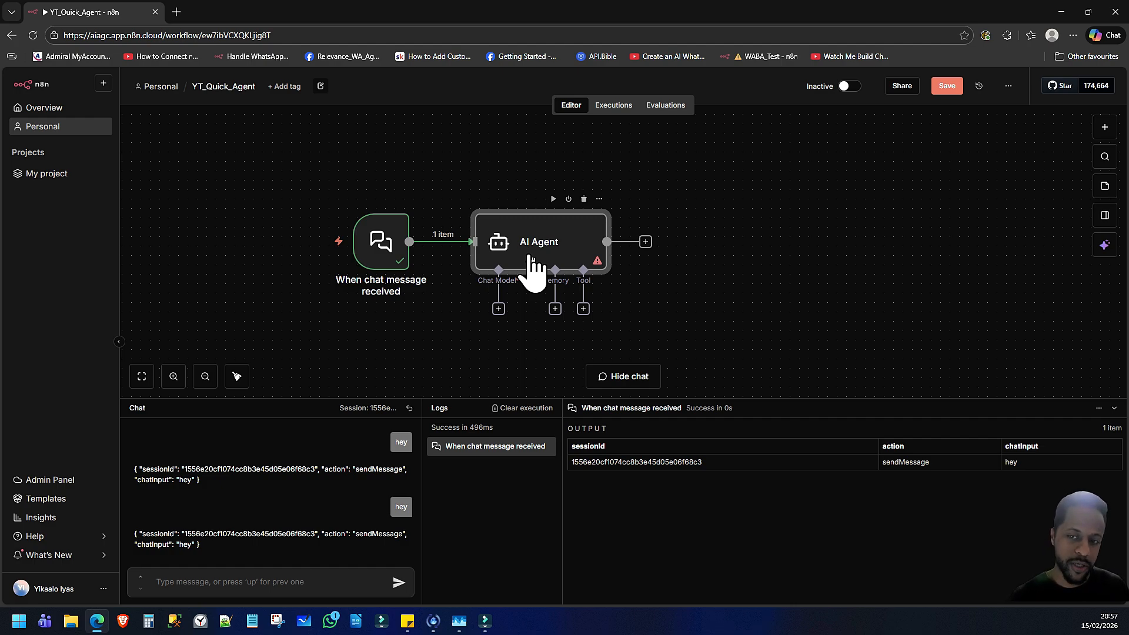
Find the OpenAI Chat Model and attach it as the AI Agent's chat model
{"action": "left_click", "coordinate": [499, 309]}
{"action": "type", "text": "openai"}
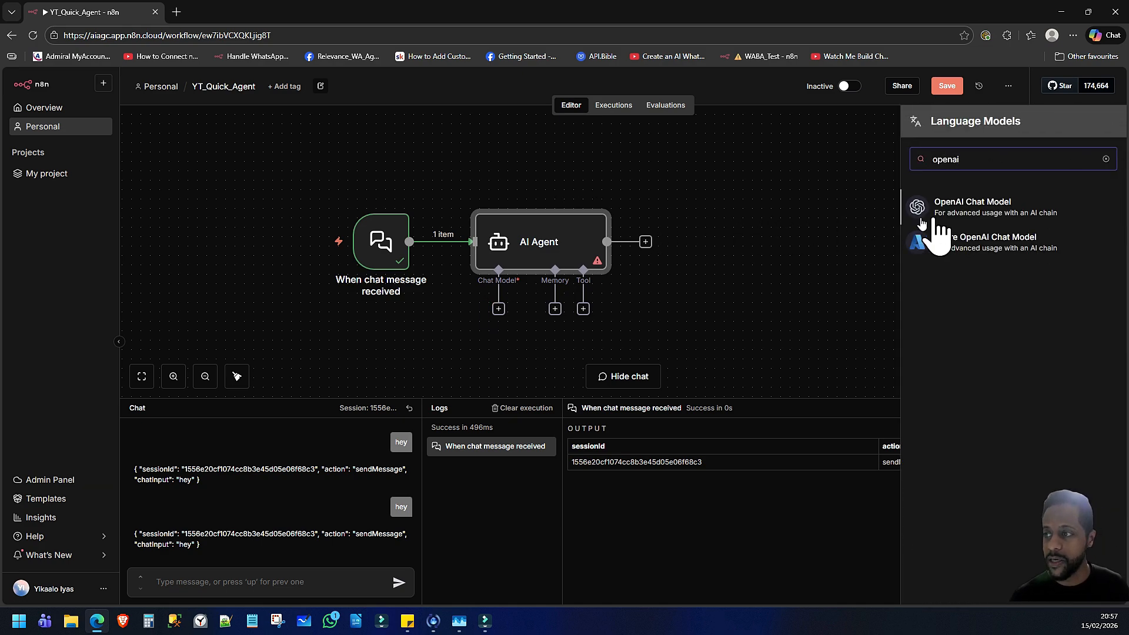
{"action": "left_click", "coordinate": [973, 203]}
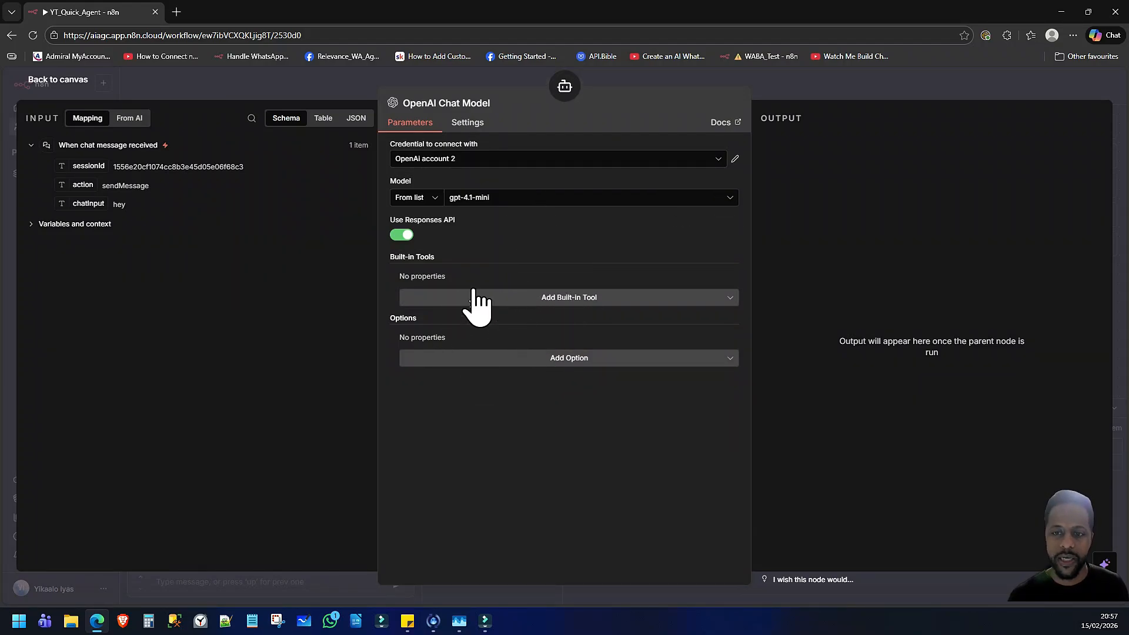
{"action": "left_click", "coordinate": [507, 298]}
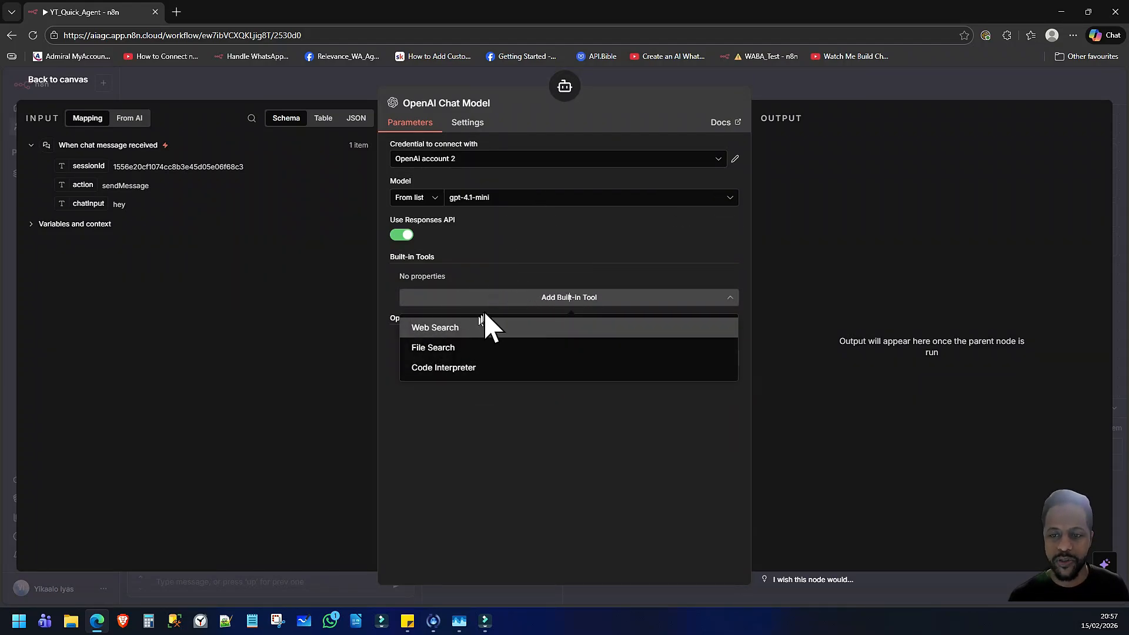
{"action": "left_click", "coordinate": [498, 297]}
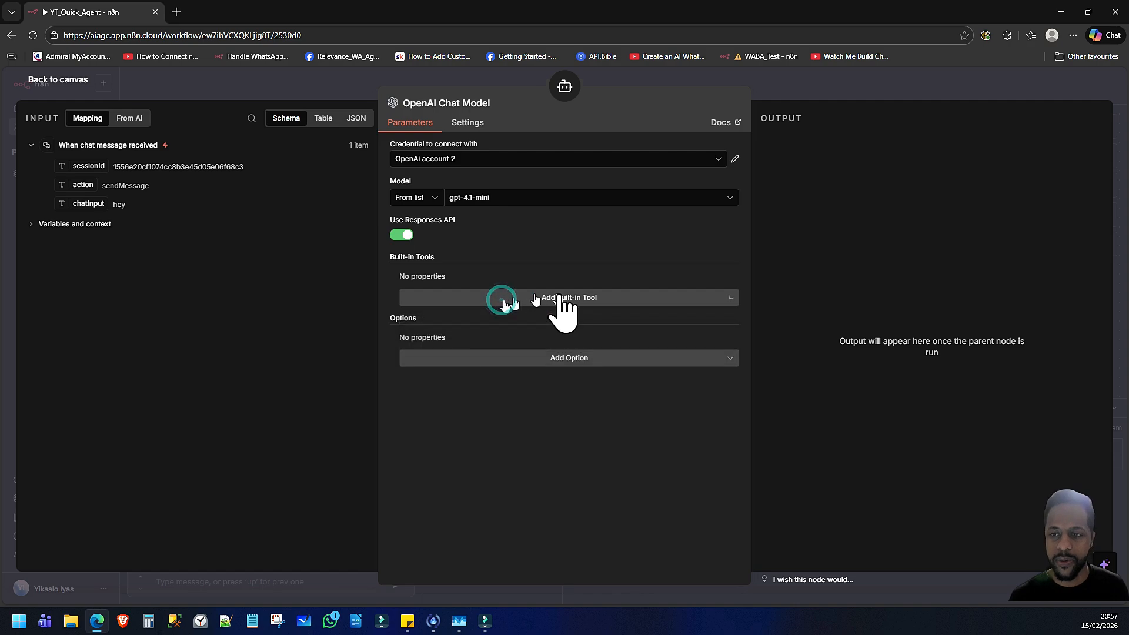
{"action": "left_click", "coordinate": [498, 360]}
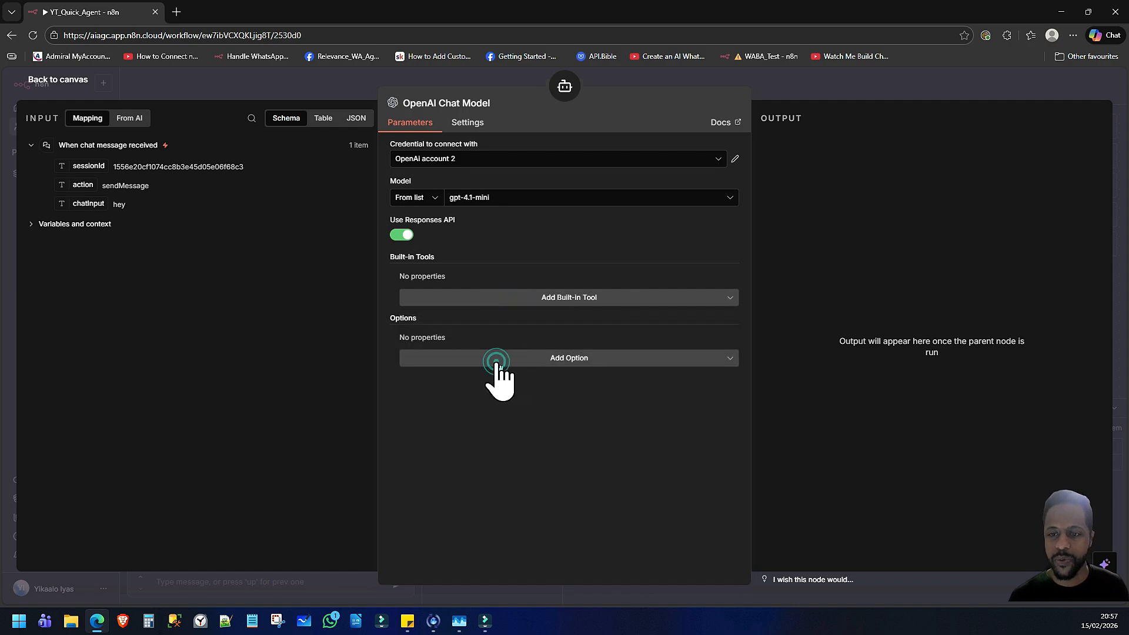
{"action": "left_click", "coordinate": [387, 384]}
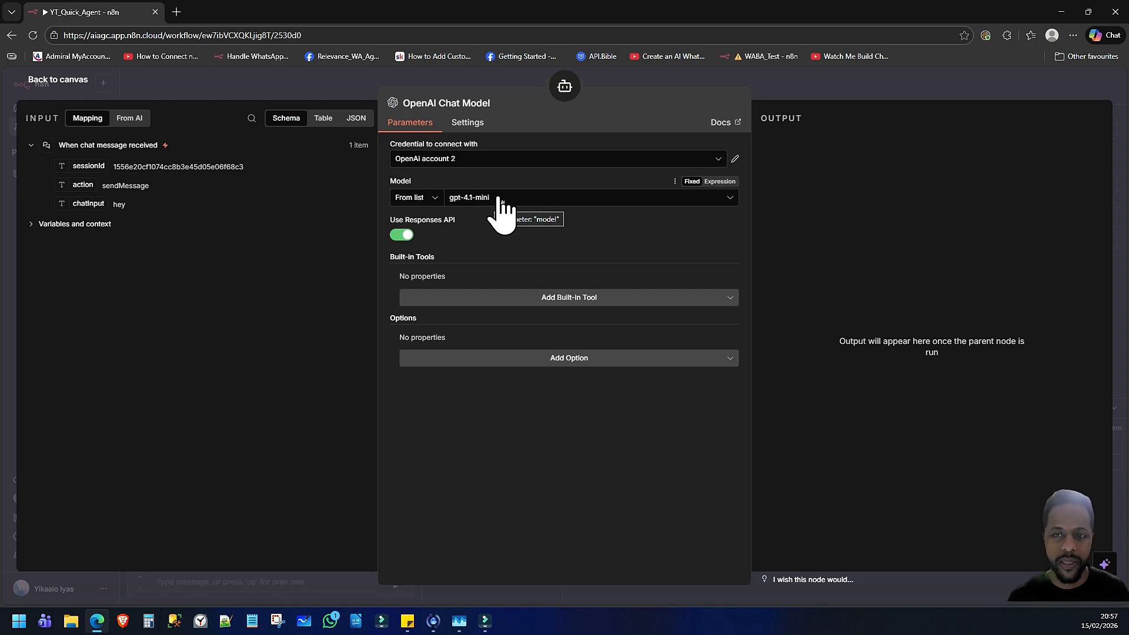
Close the chat model settings, attach a Simple Memory node to the AI Agent's memory, and return to the canvas
{"action": "left_click", "coordinate": [73, 81]}
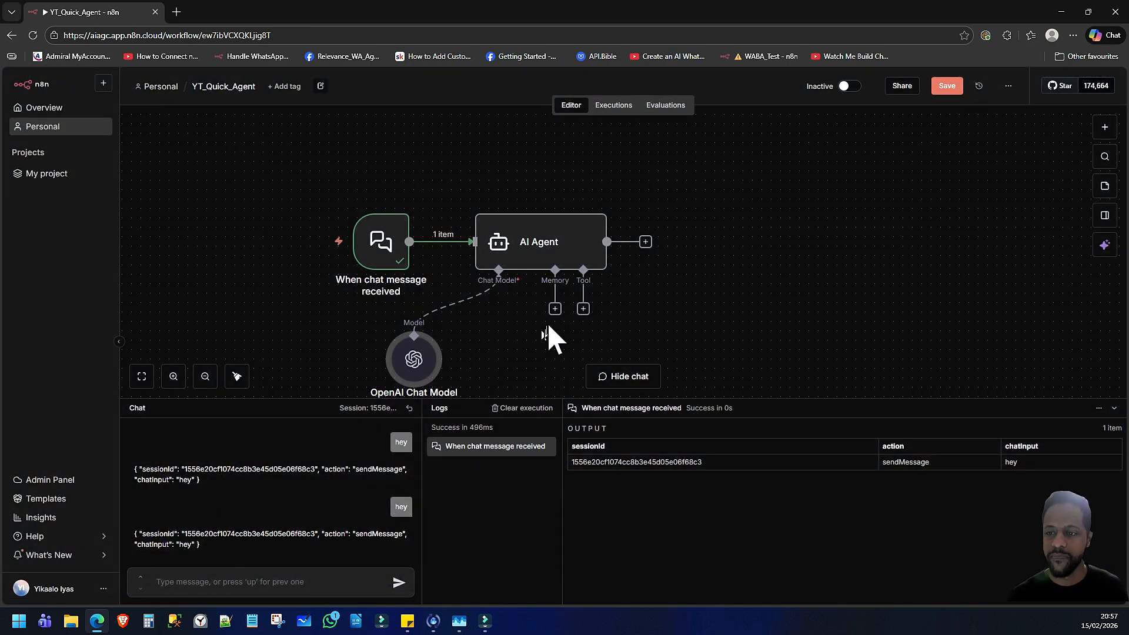
{"action": "left_click", "coordinate": [555, 309]}
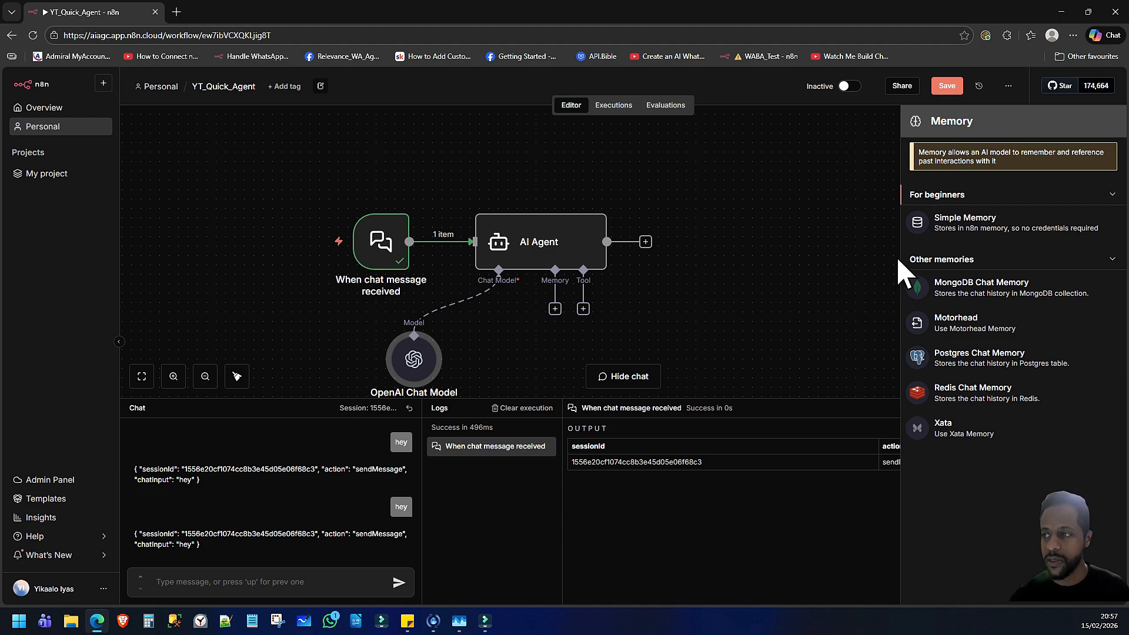
{"action": "left_click", "coordinate": [966, 226]}
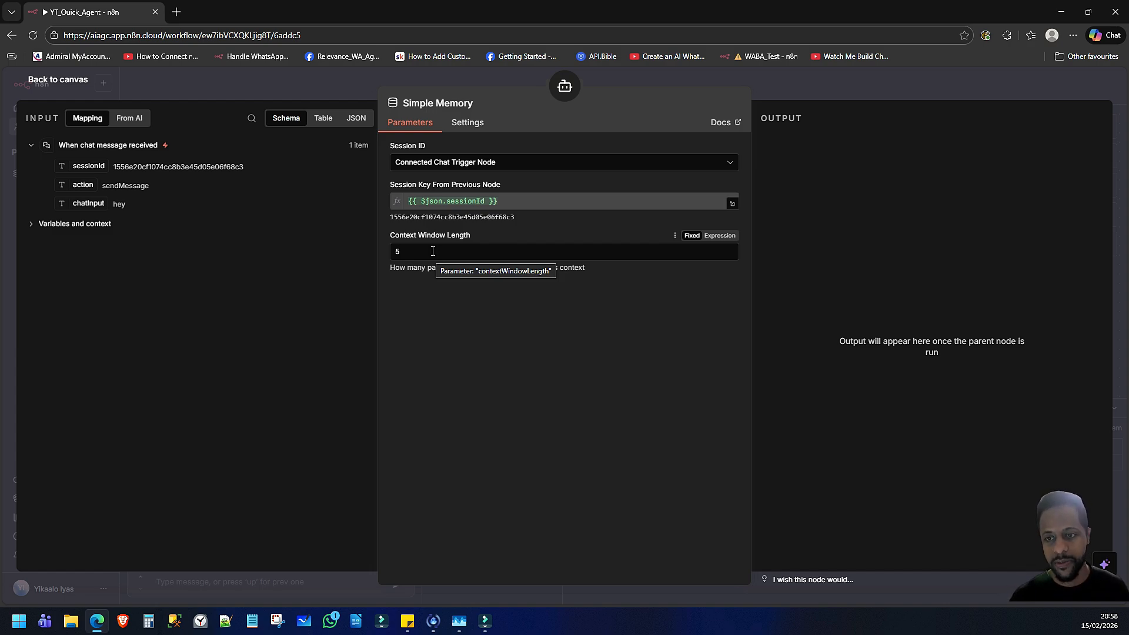
{"action": "left_click", "coordinate": [63, 86]}
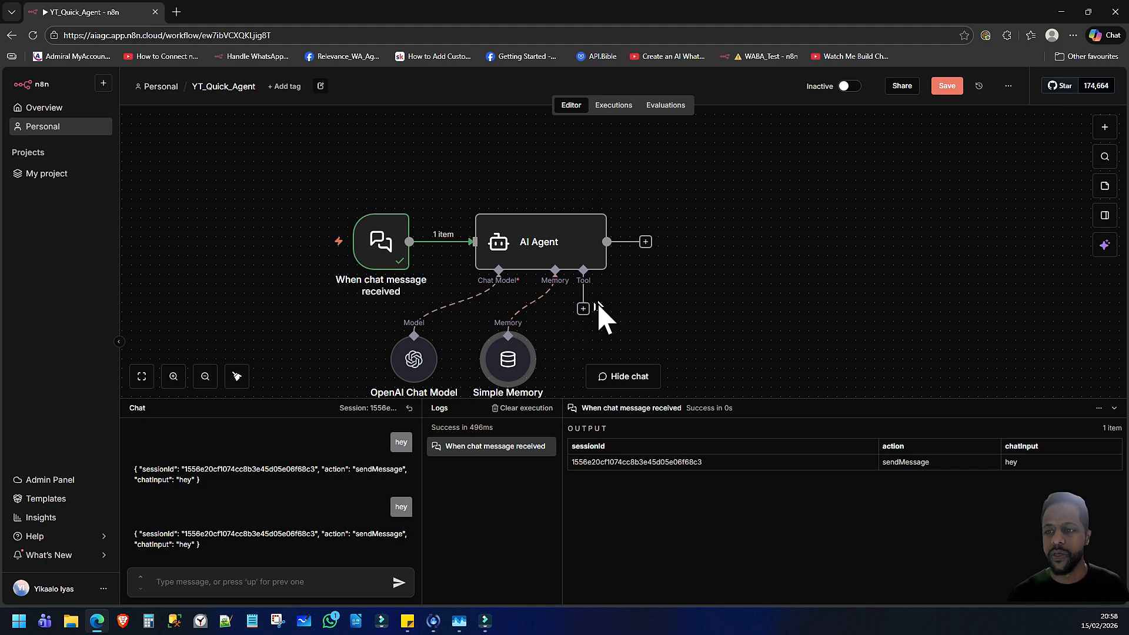
Browse the tools that can be attached to the AI Agent, from vector stores through other tools, and close the list
{"action": "left_click", "coordinate": [584, 311]}
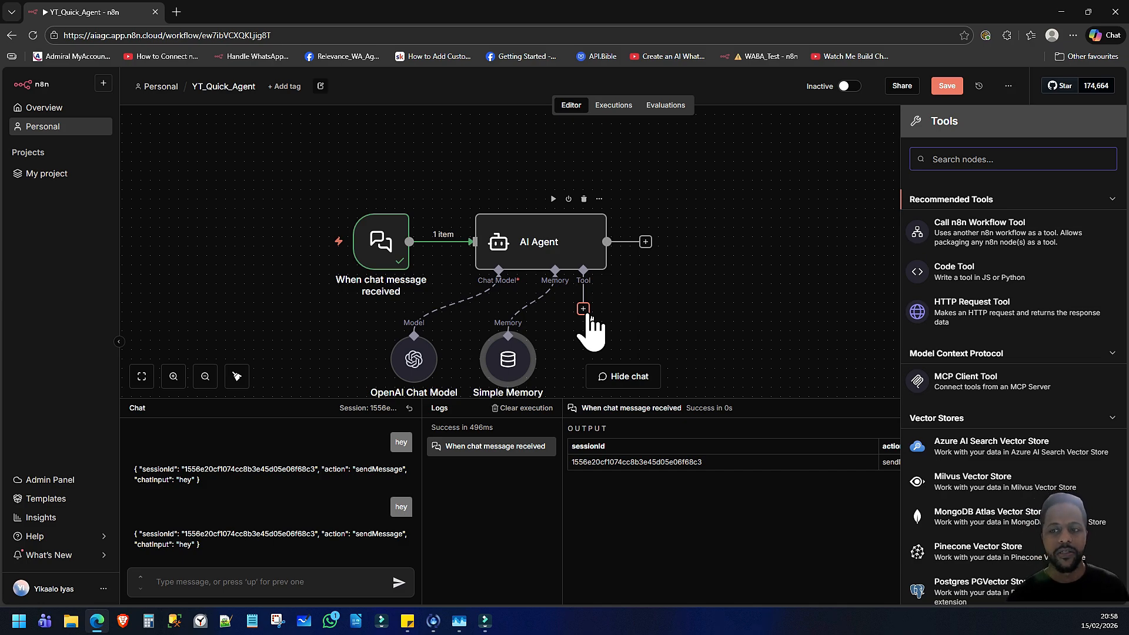
{"action": "scroll", "coordinate": [994, 435], "scroll_direction": "down", "scroll_amount": 5}
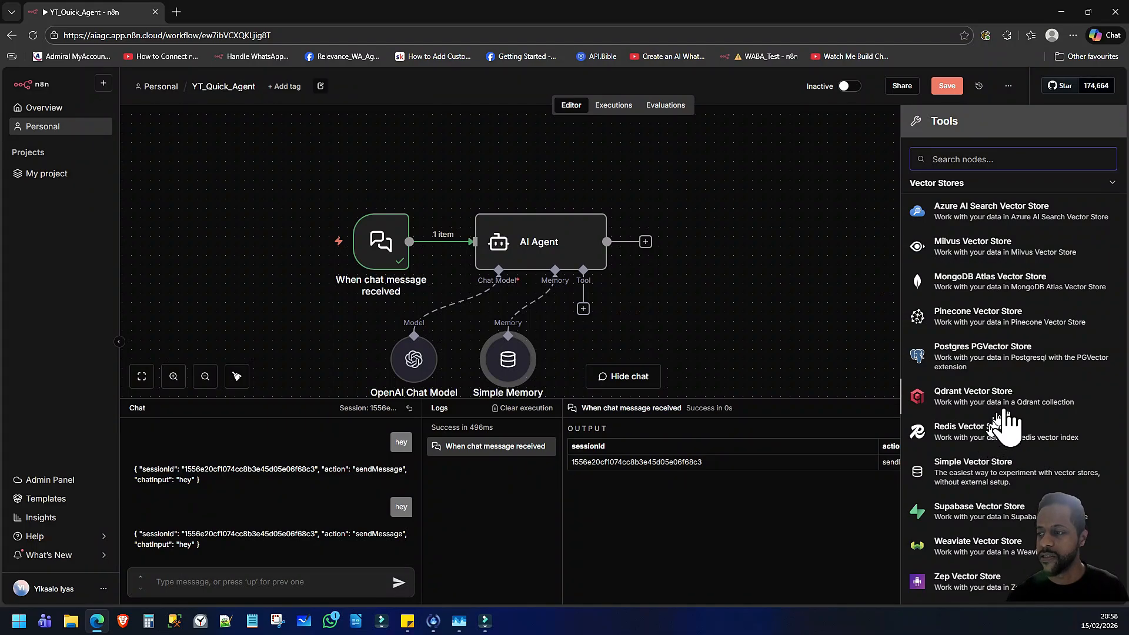
{"action": "scroll", "coordinate": [1011, 421], "scroll_direction": "down", "scroll_amount": 3}
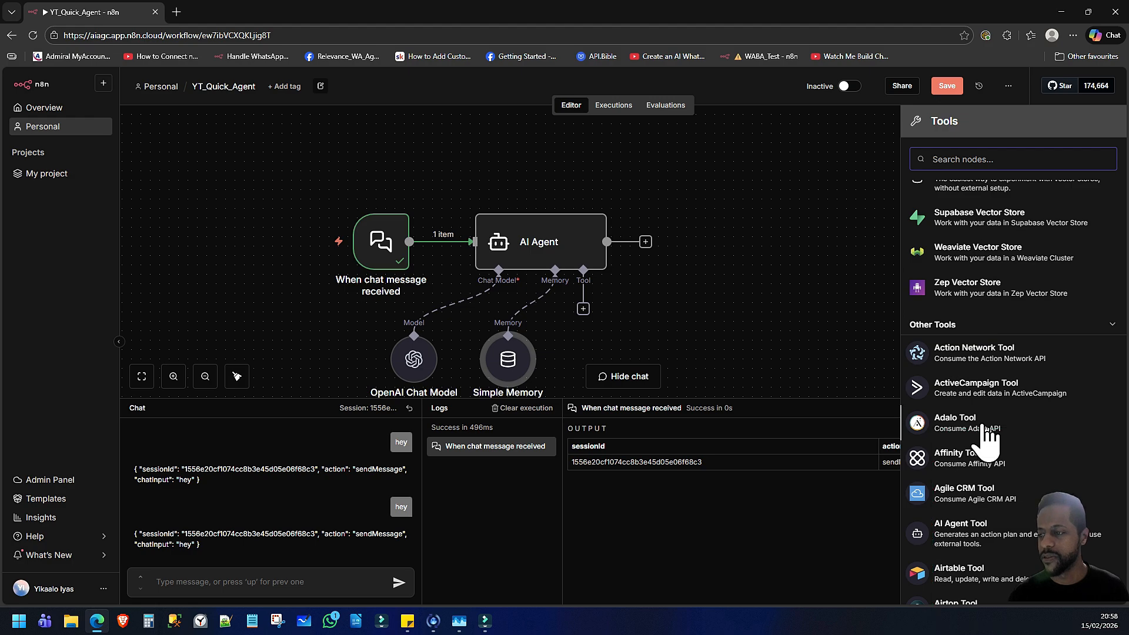
{"action": "scroll", "coordinate": [988, 393], "scroll_direction": "down", "scroll_amount": 2}
{"action": "scroll", "coordinate": [988, 393], "scroll_direction": "down", "scroll_amount": 2}
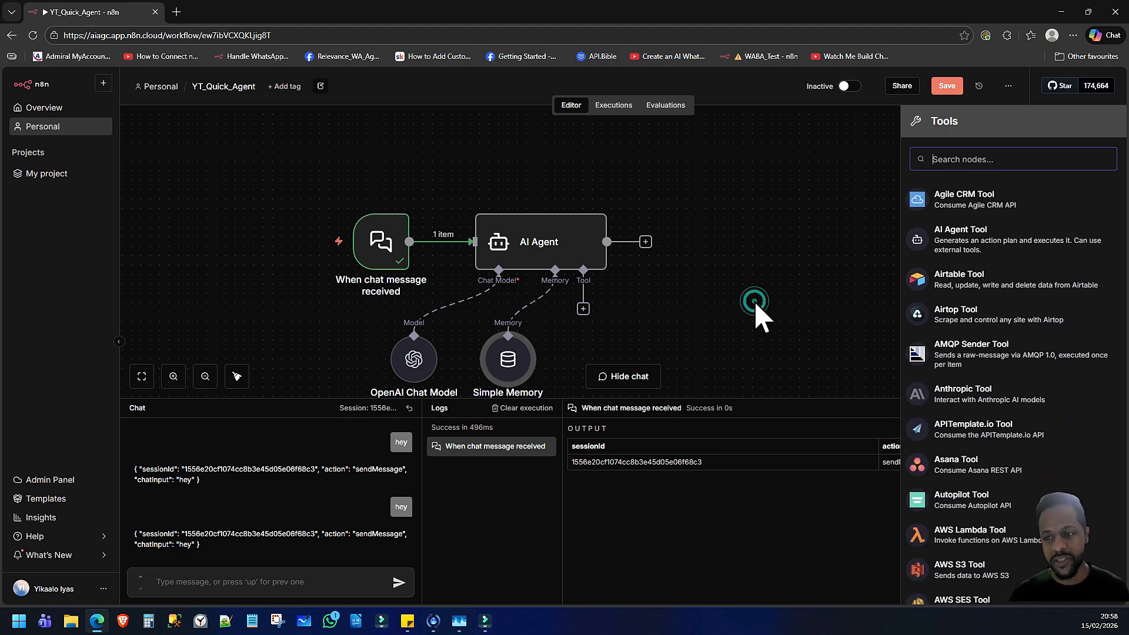
{"action": "left_click", "coordinate": [758, 318]}
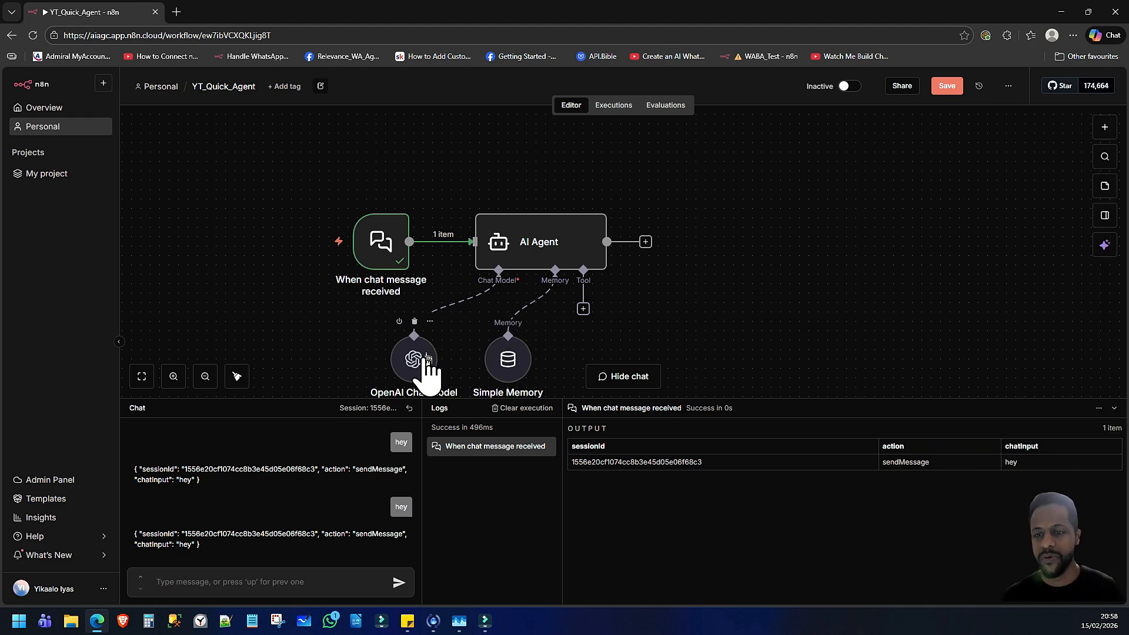
Shift the Simple Memory and OpenAI Chat Model nodes to sit more directly beneath the AI Agent
{"action": "left_click_drag", "start_coordinate": [424, 359], "coordinate": [526, 361]}
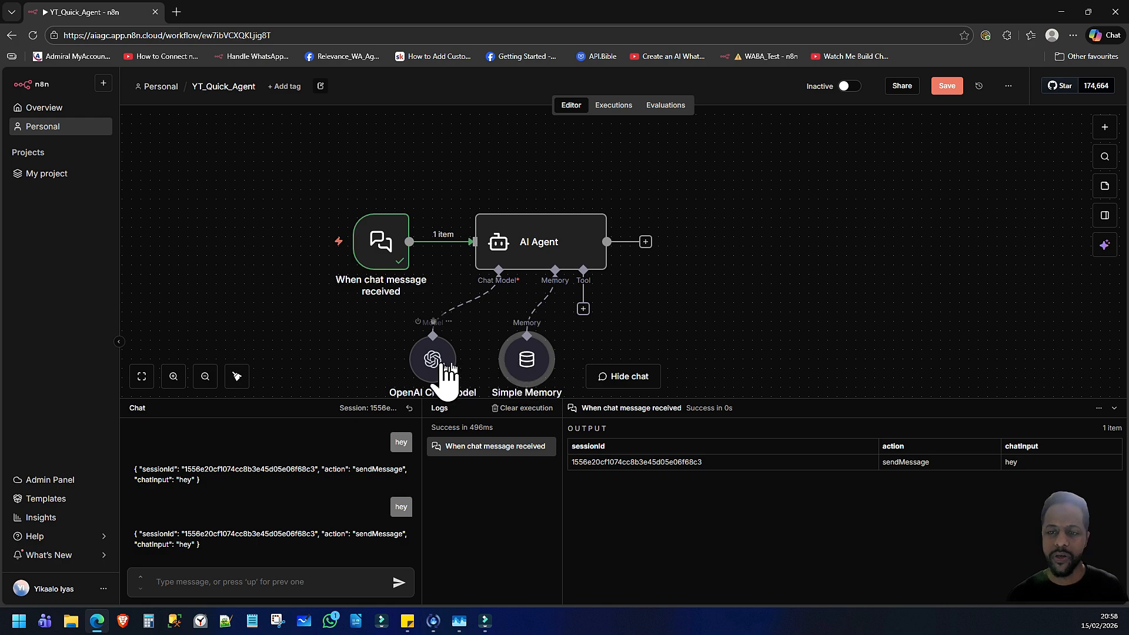
{"action": "left_click_drag", "start_coordinate": [444, 361], "coordinate": [473, 361]}
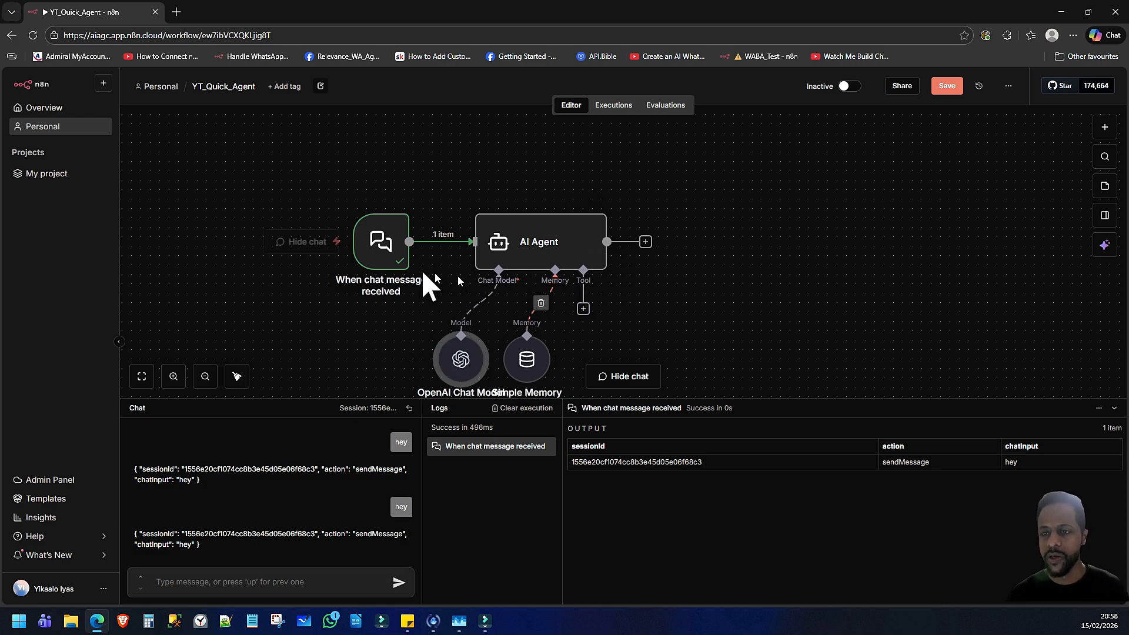
Review the AI Agent's prompt source and system message, and return to the canvas
{"action": "left_click", "coordinate": [512, 254]}
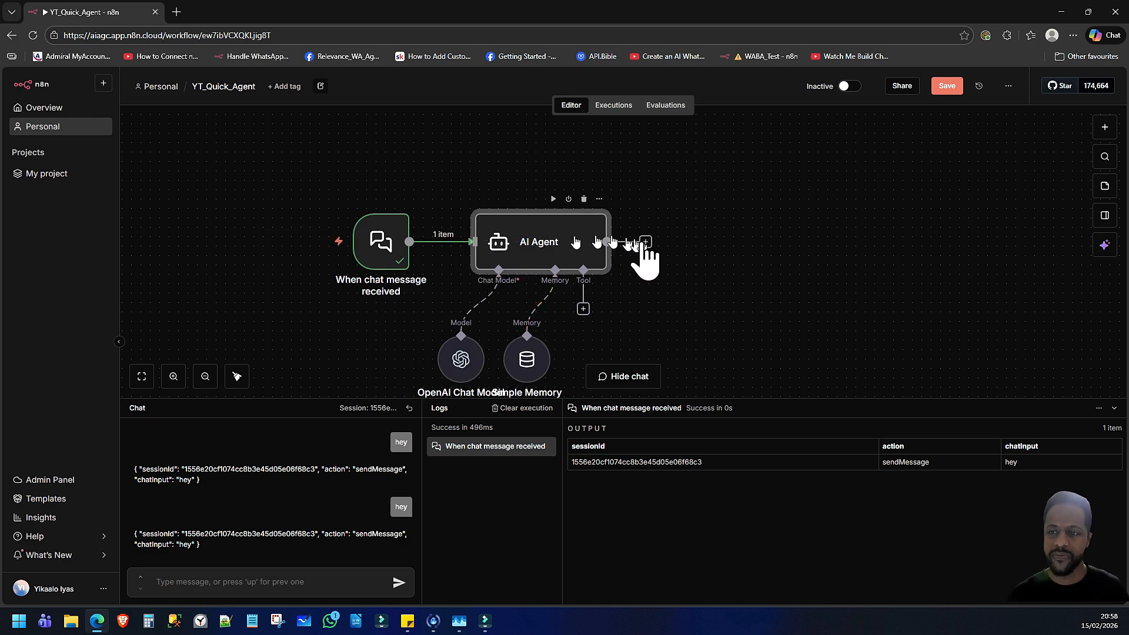
{"action": "double_click", "coordinate": [532, 253]}
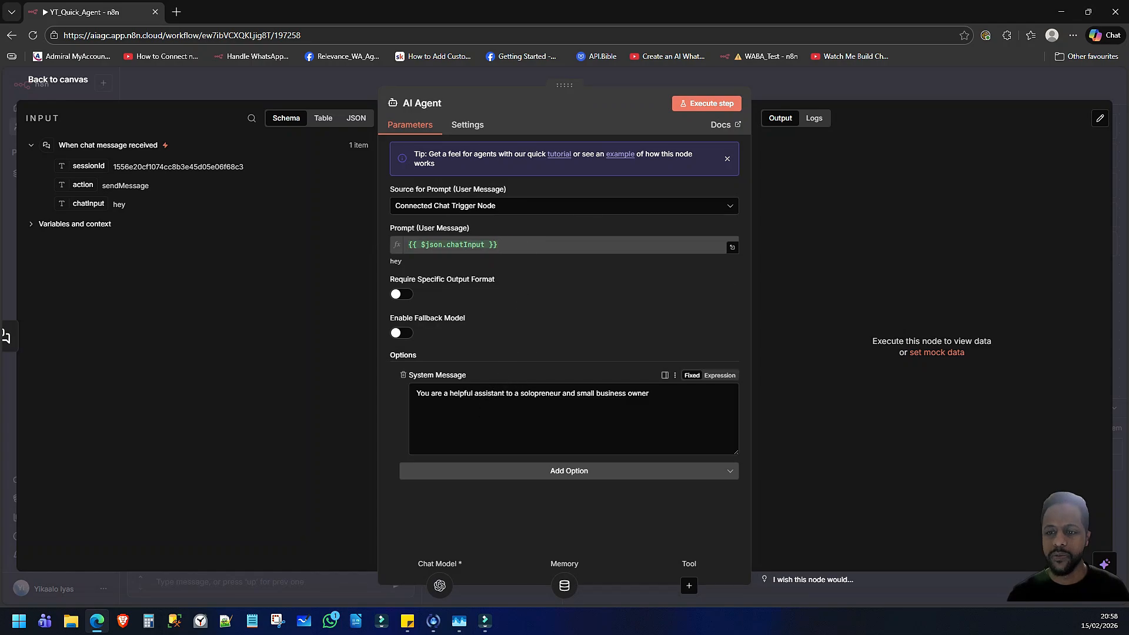
{"action": "left_click", "coordinate": [66, 80]}
Test the agent by sending the chat message "Hi, how are you?"
{"action": "left_click", "coordinate": [234, 588]}
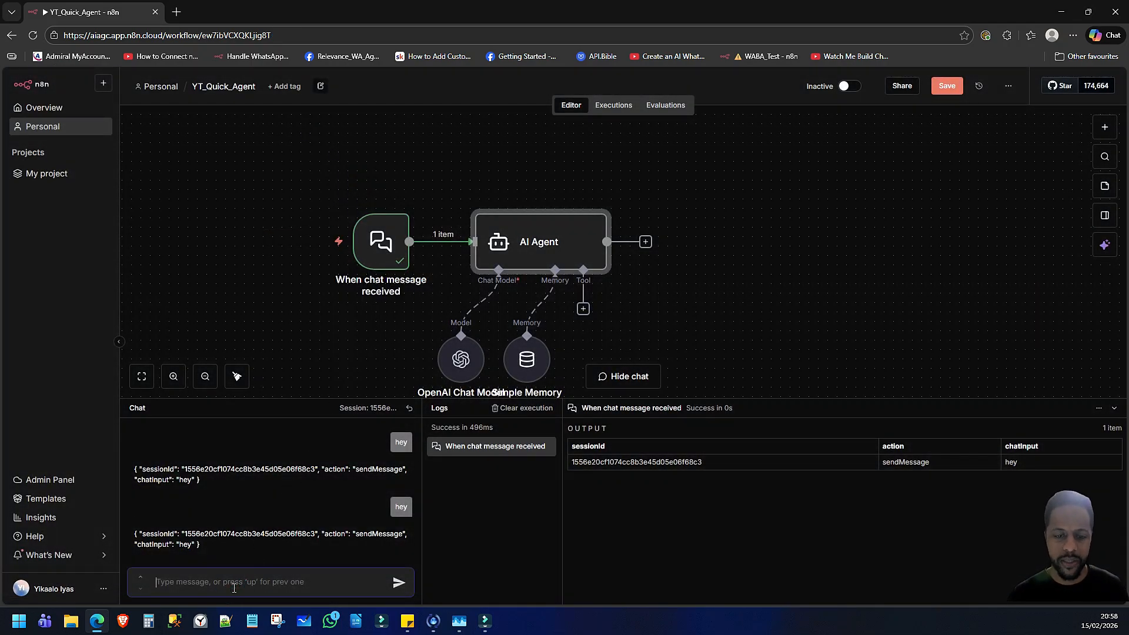
{"action": "type", "text": "Hi, how are you?"}
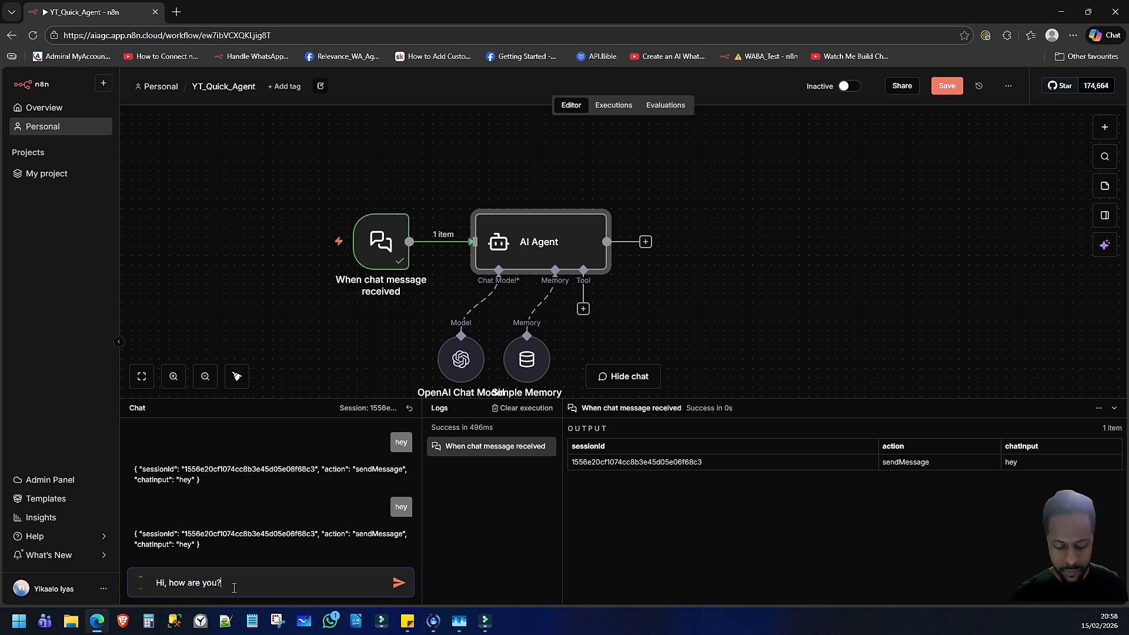
{"action": "key", "text": "Return"}
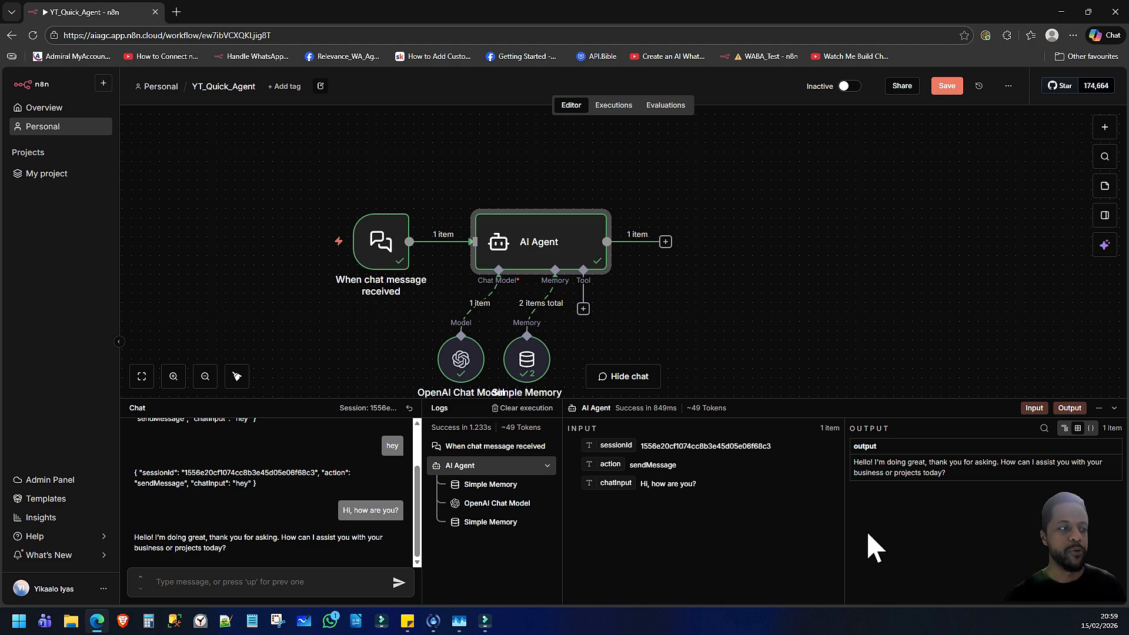
Send the agent the follow-up chat message "I need help with my invoicing"
{"action": "left_click", "coordinate": [248, 582]}
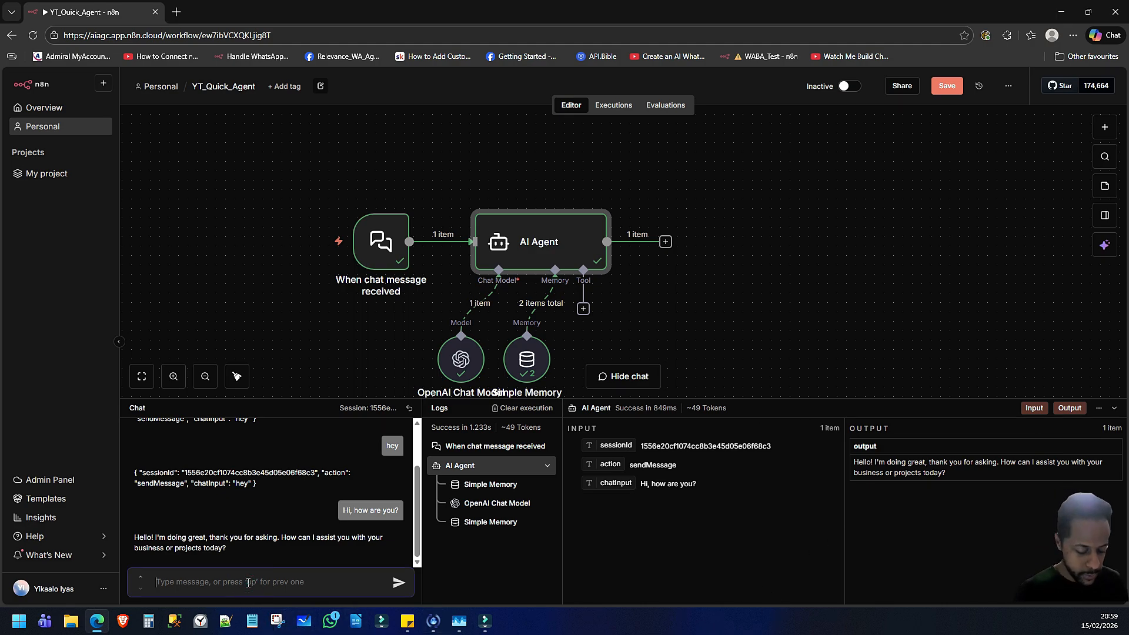
{"action": "type", "text": "I need help"}
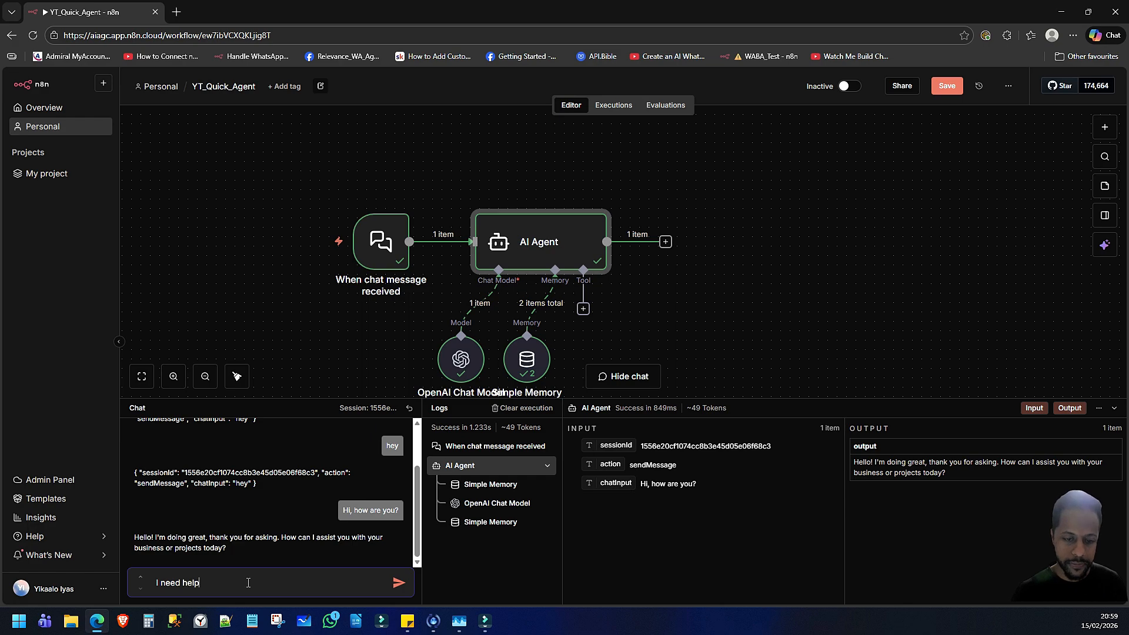
{"action": "type", "text": " with my "}
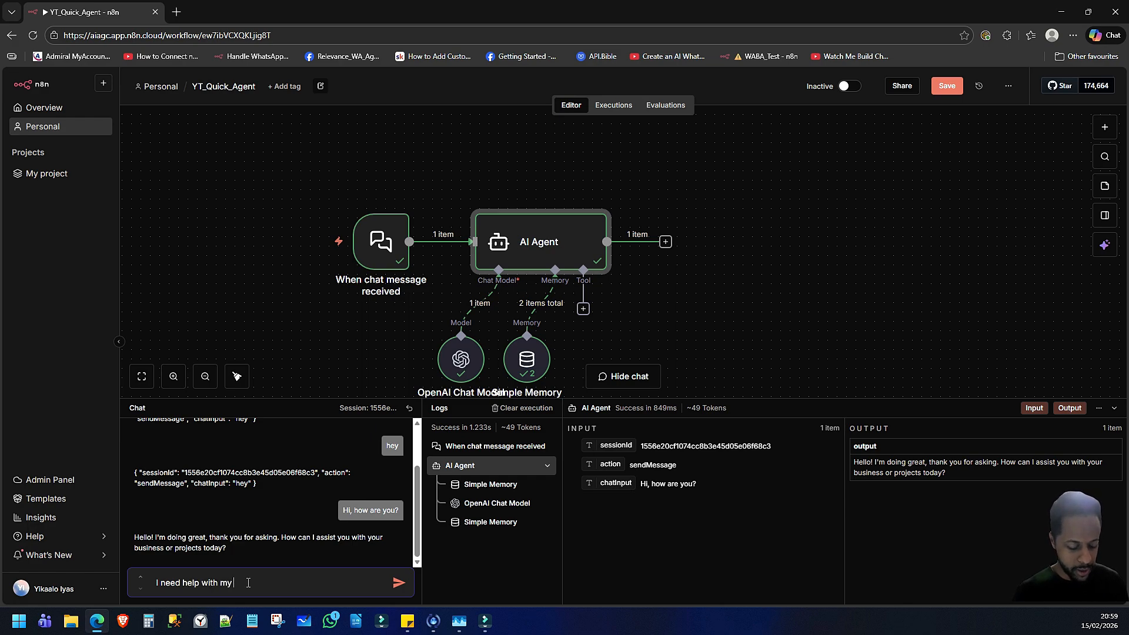
{"action": "type", "text": "in"}
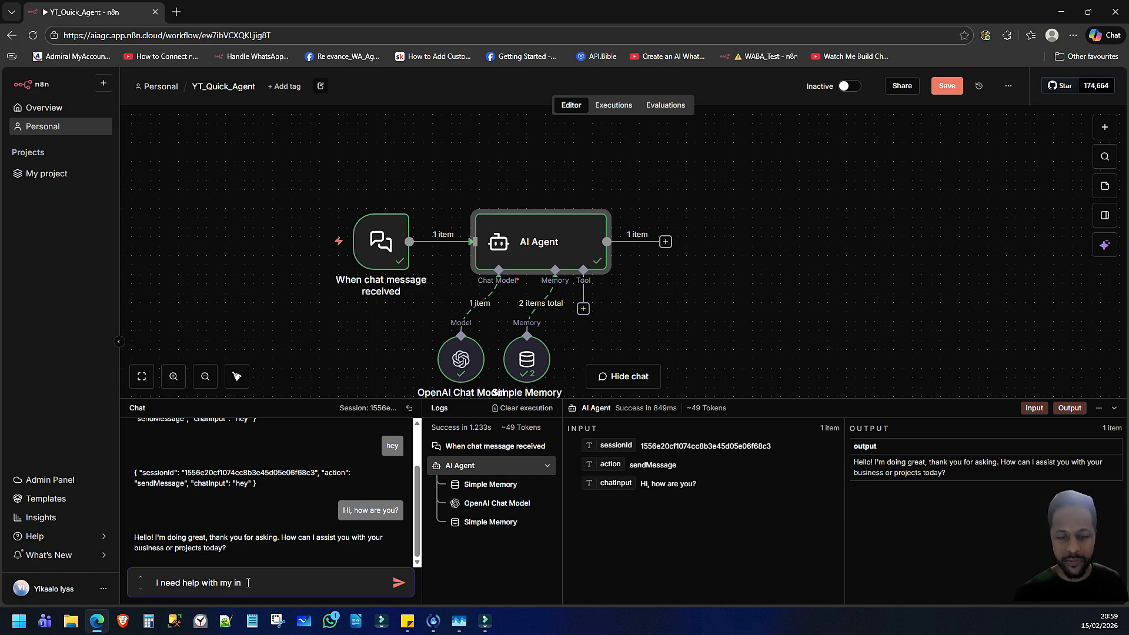
{"action": "type", "text": "cvoic"}
{"action": "key", "text": "BackSpace"}
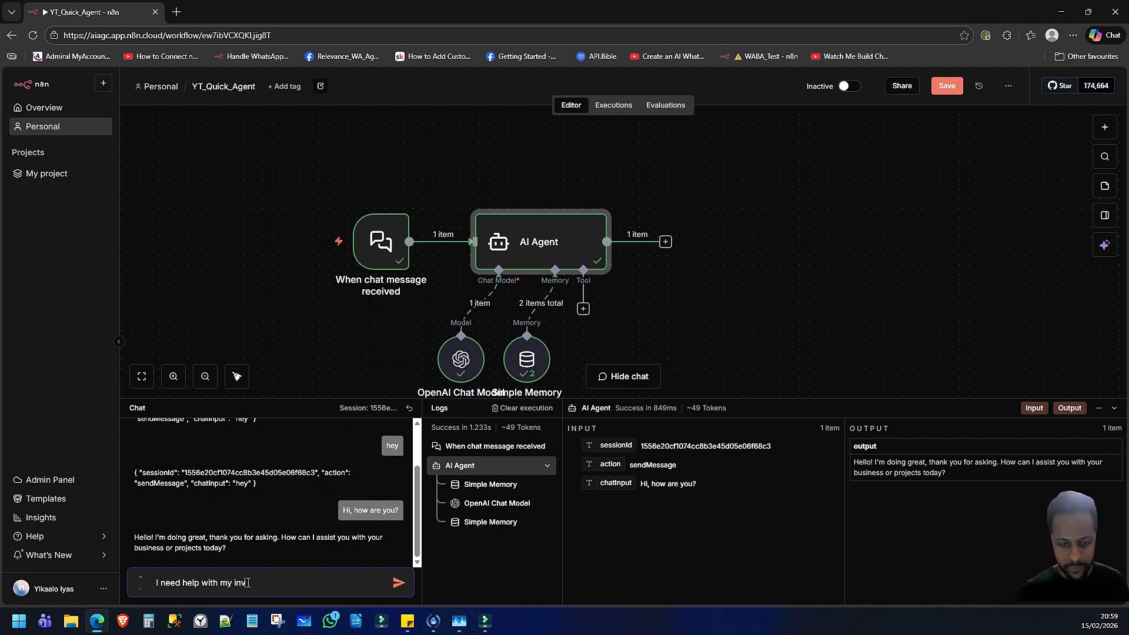
{"action": "type", "text": "vo"}
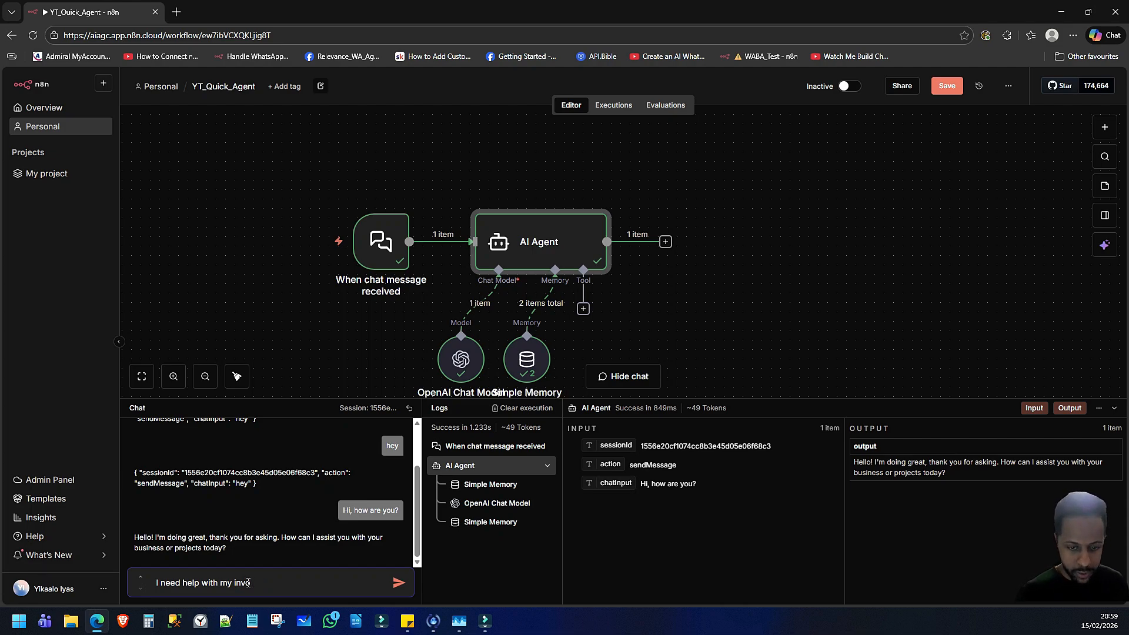
{"action": "type", "text": "icing"}
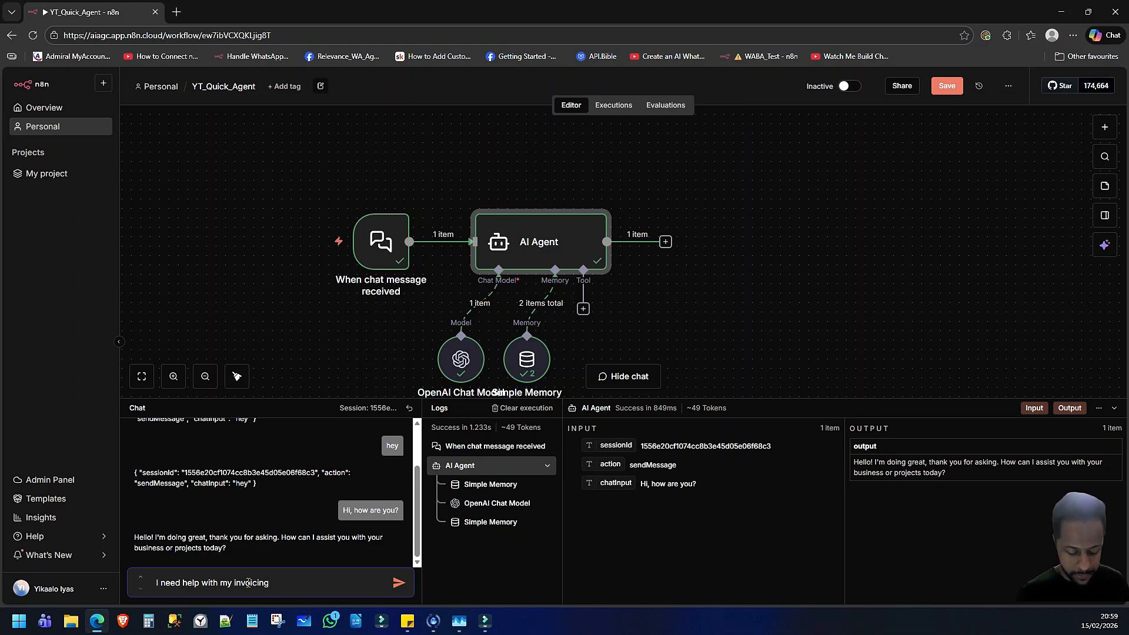
{"action": "key", "text": "Return"}
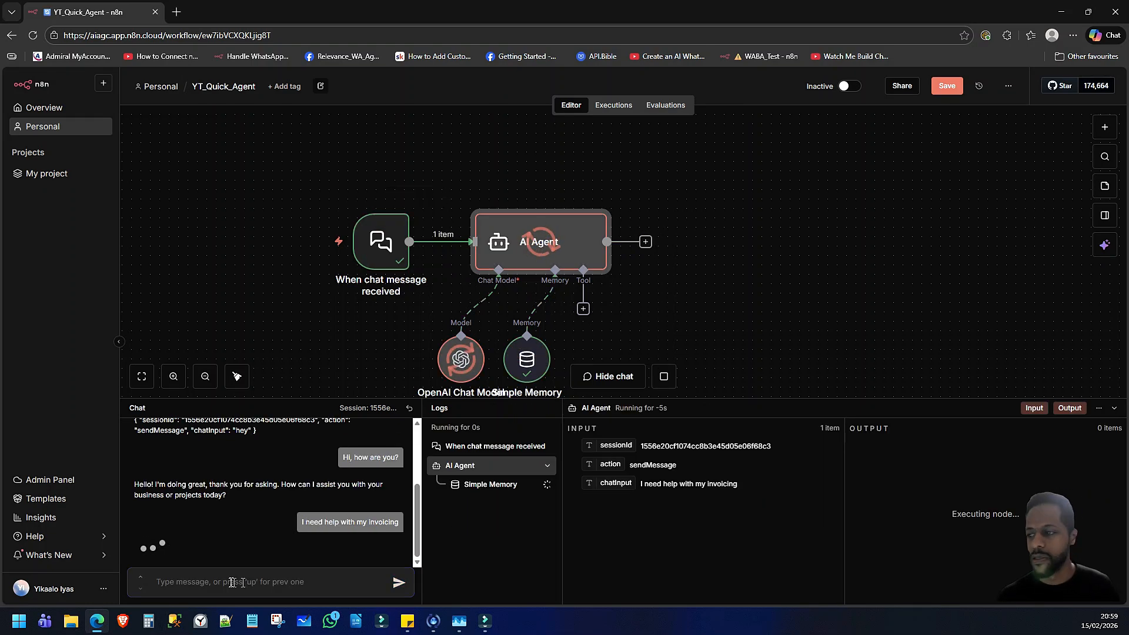